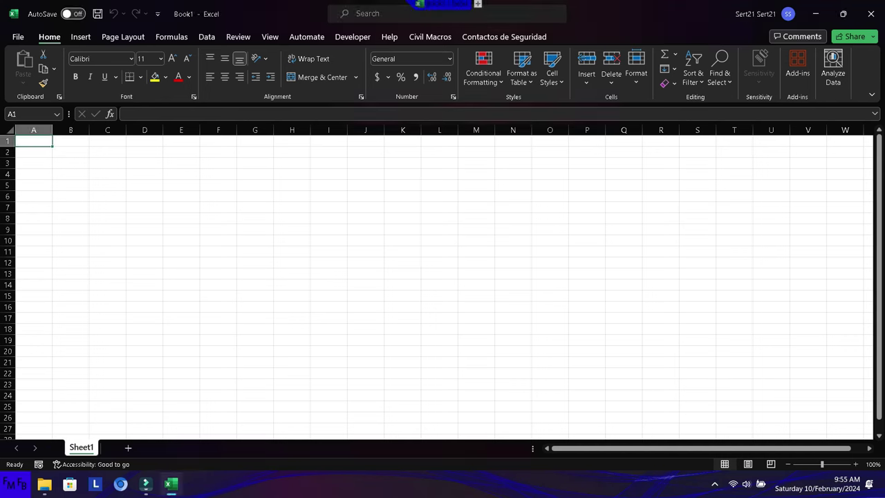
Leave A1 empty and enter 'Country/País' in A2.
type("C")
key("BackSpace")
key("Escape")
key("Return")
type("Coun")
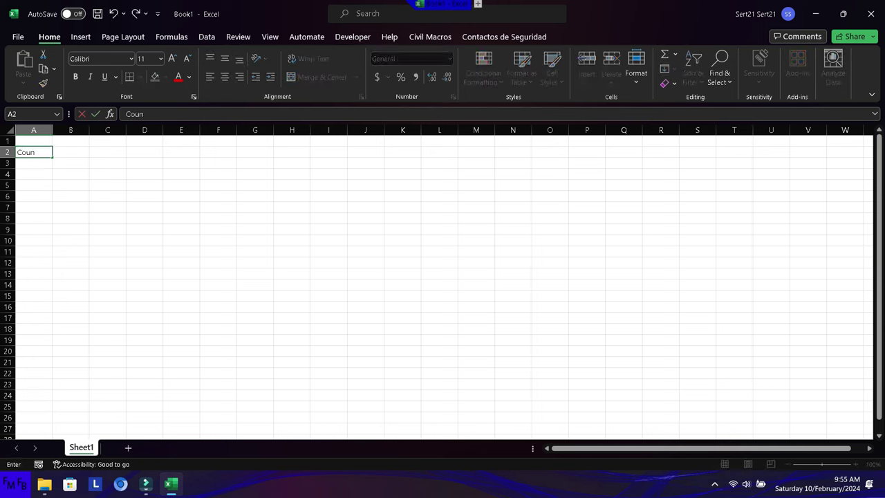
type("try/P")
type("aís")
Merge and centre B1:C1 and enter the header 'Sales/Ventas'.
left_click_drag(70, 141, 107, 140)
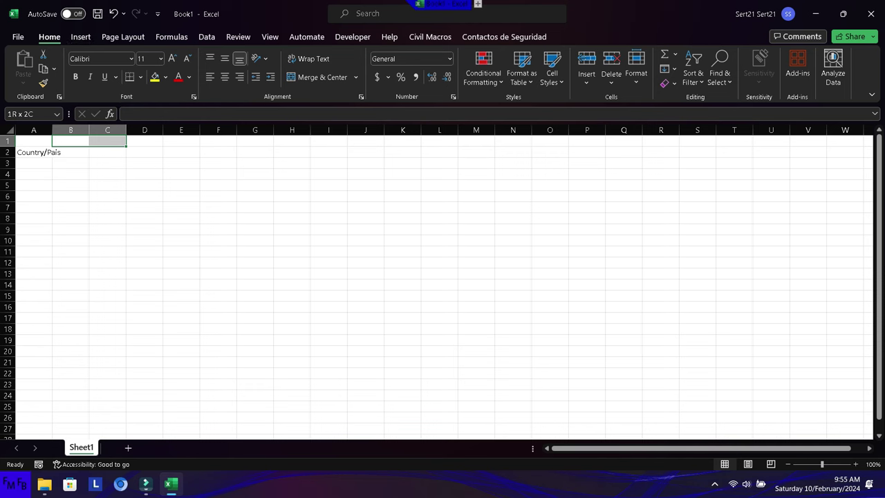
left_click(319, 77)
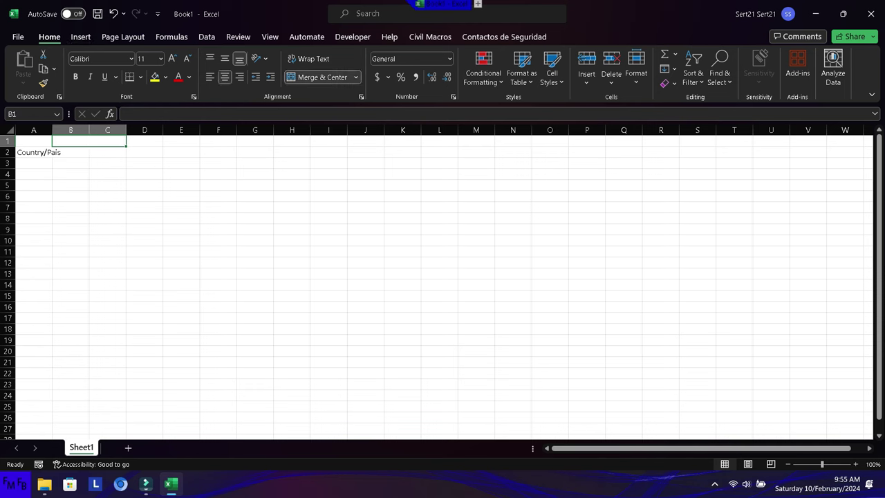
type("Sales/Ventas")
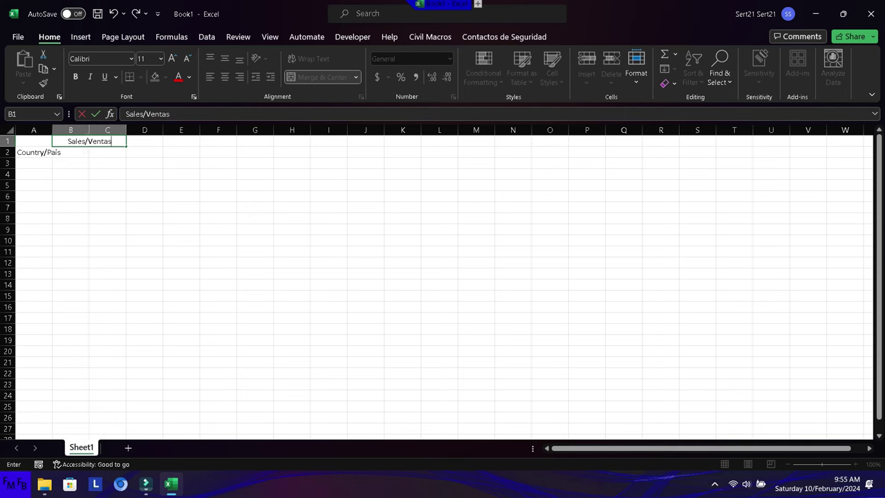
key("Return")
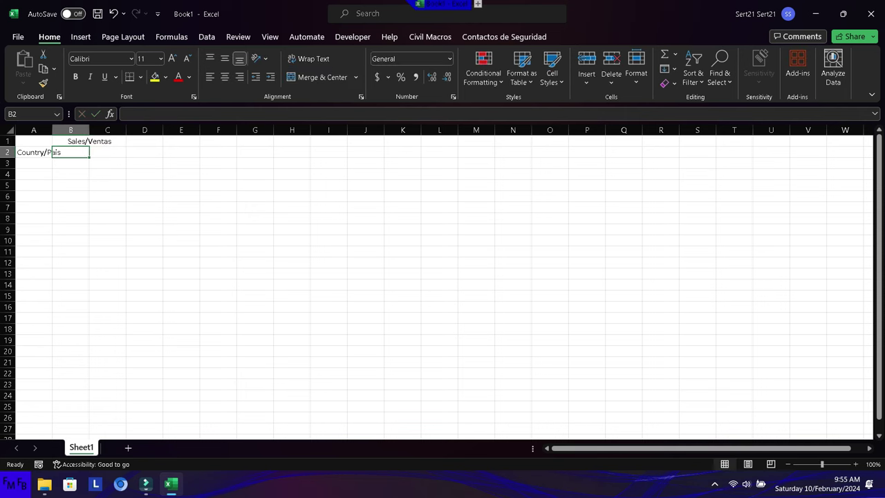
Enter the month headers 'Jan/Ene' in B2 and 'Feb' in C2.
type("Jan/Ene")
key("ctrl+Return")
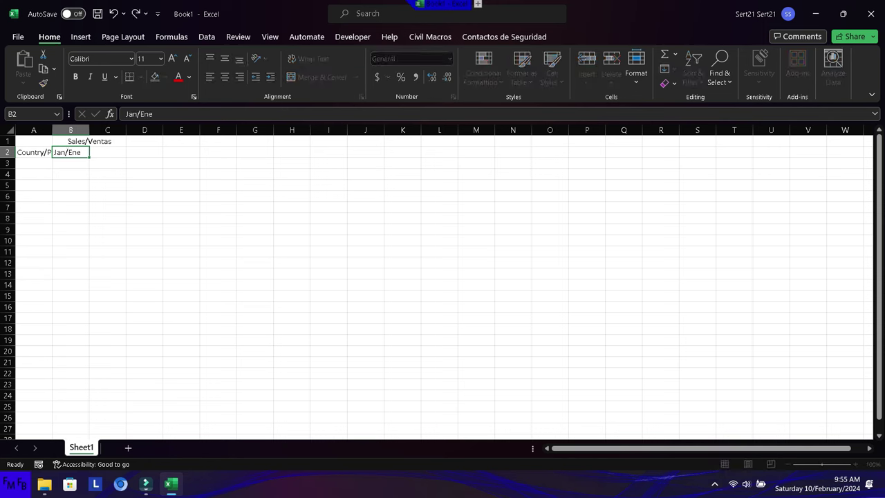
key("Tab")
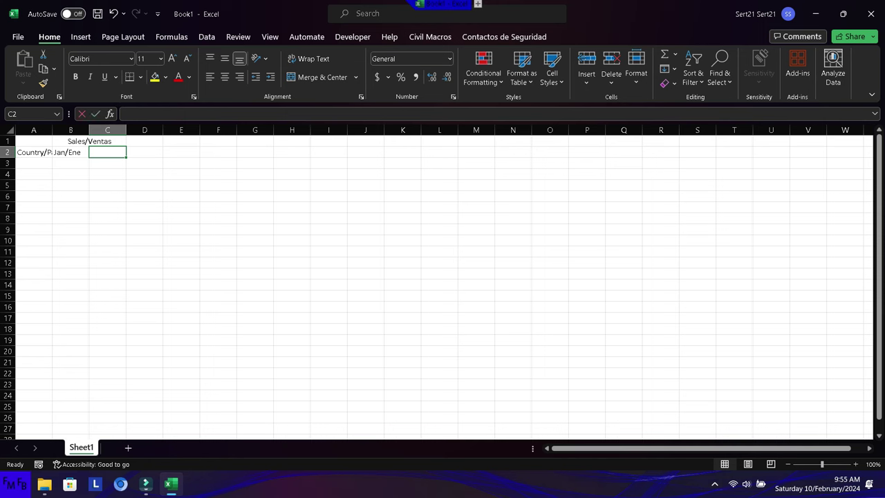
type("Feb")
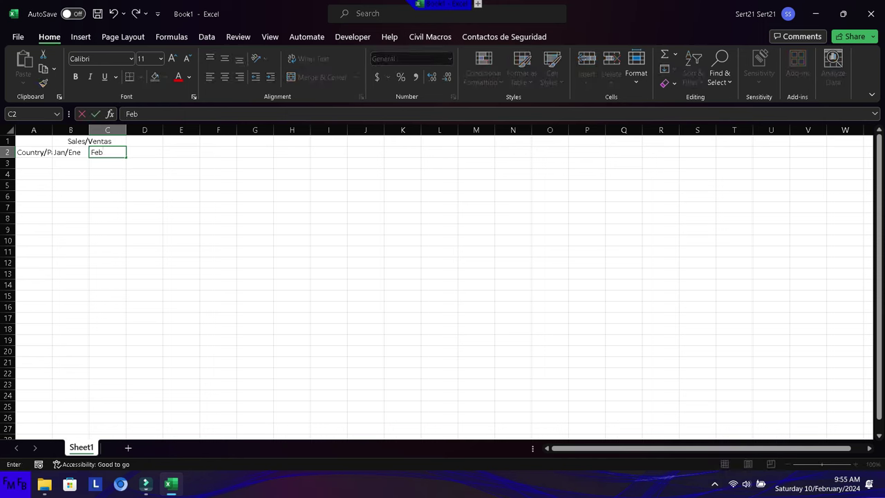
key("Return")
key("Left")
key("Left")
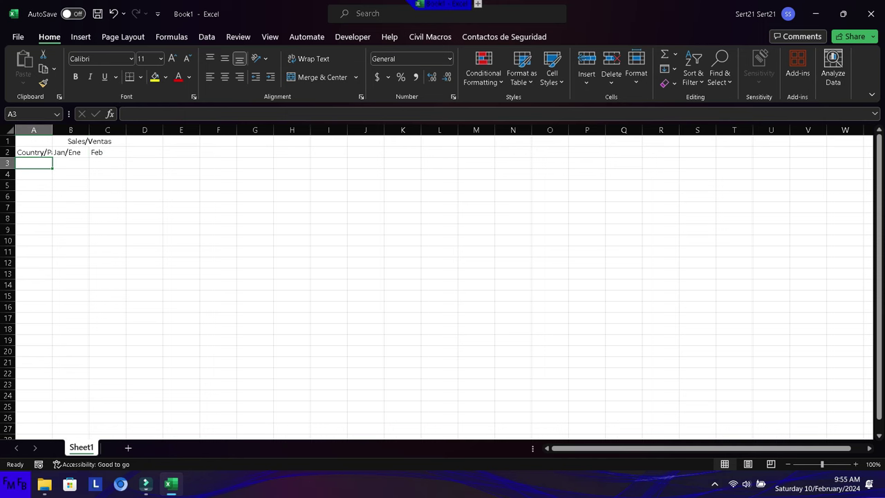
List Honduras, El Salvador, Guatemala, Nicaragua and Costa Rica in A3:A7.
type("Honduras")
key("Return")
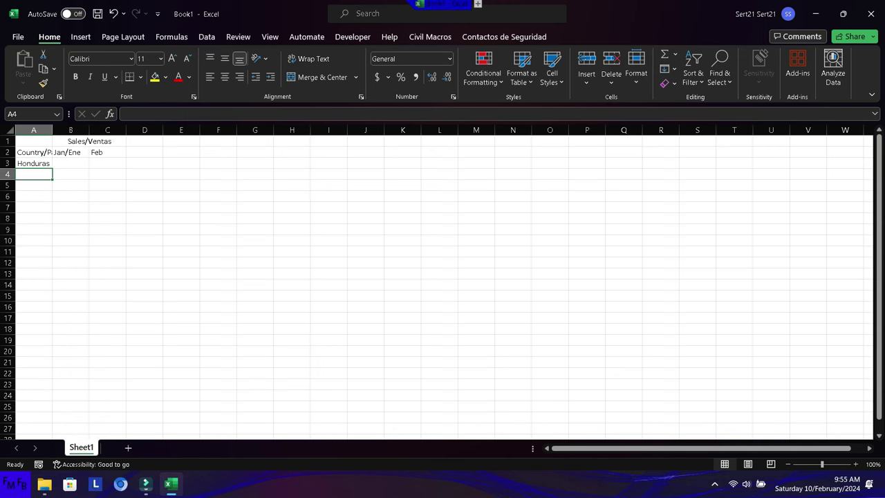
type("El Salvador")
key("Return")
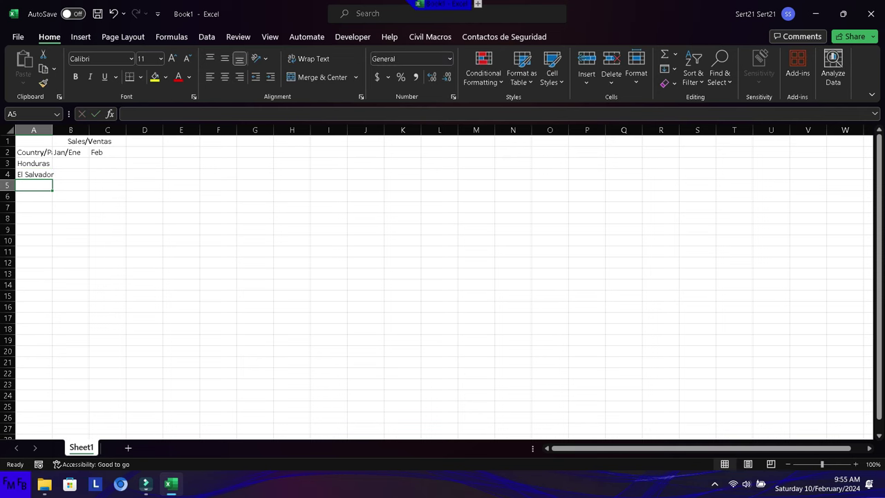
type("Guatemala")
key("Return")
type("Nicaragua")
key("Return")
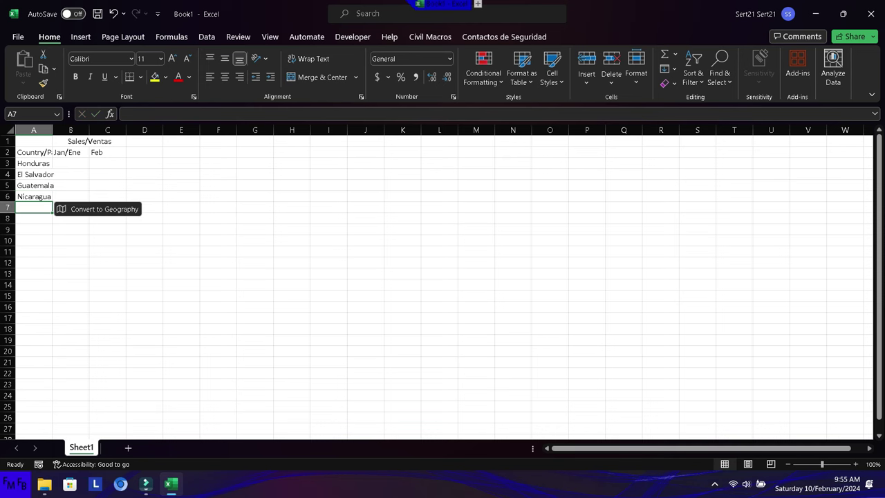
type("Costa Rica")
key("Return")
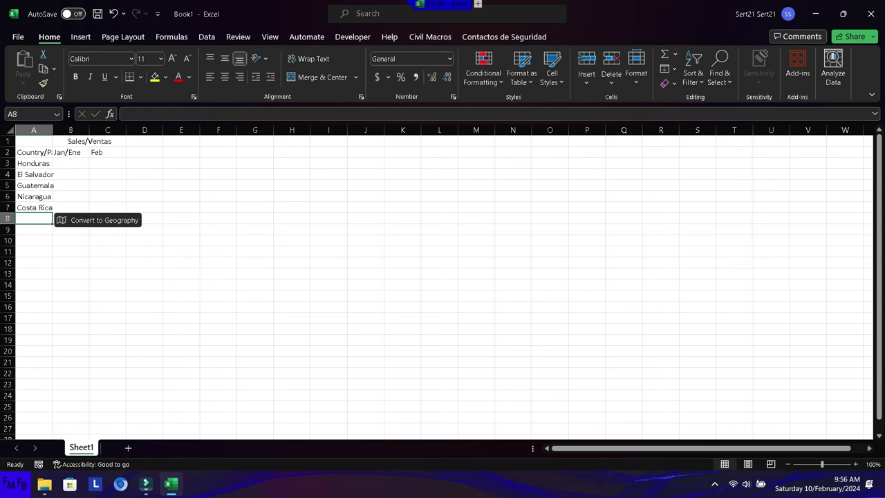
Continue the list with Panama, Mexico, Colombia, Ecuador, Argentina and Brazil in A8:A13.
type("Panama")
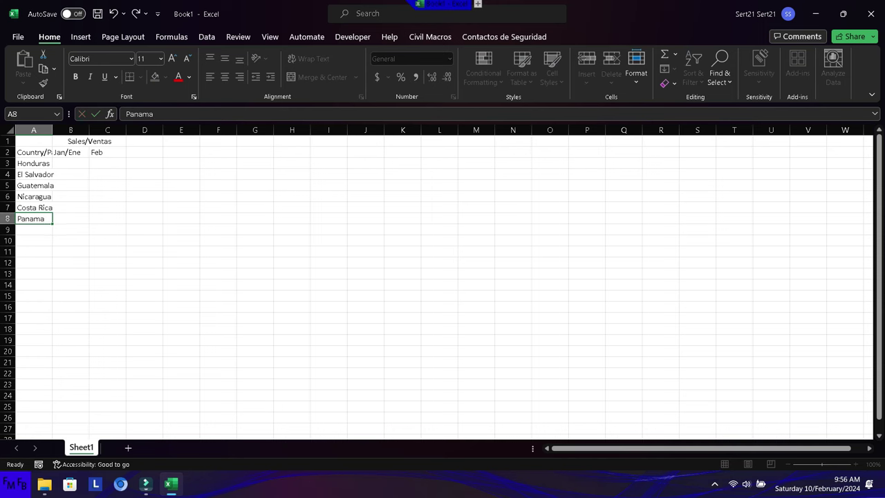
key("Return")
type("Mexico")
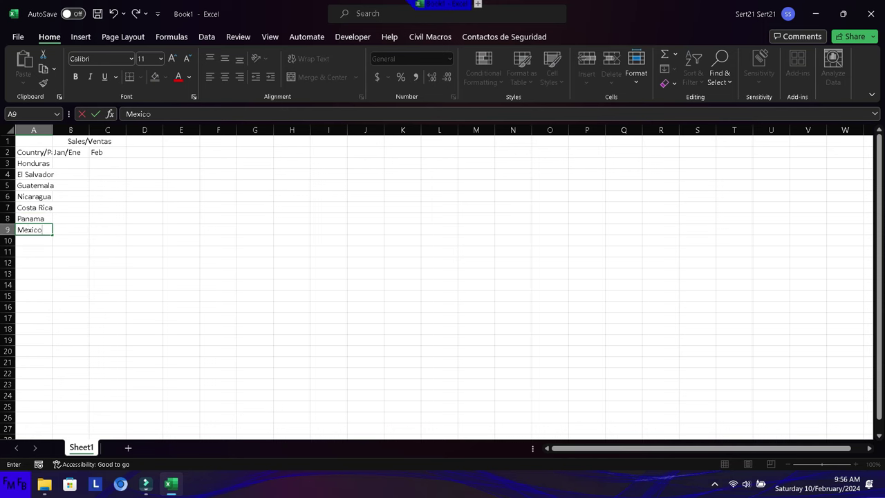
key("Return")
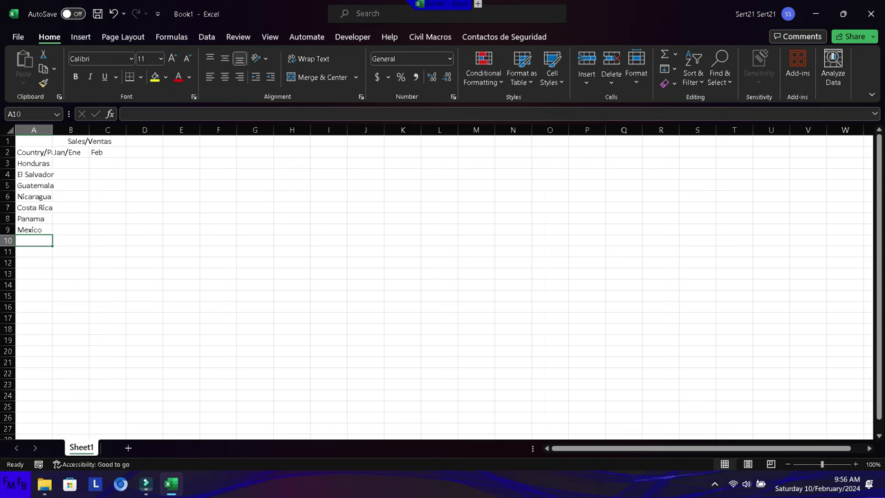
type("Colombia")
key("Return")
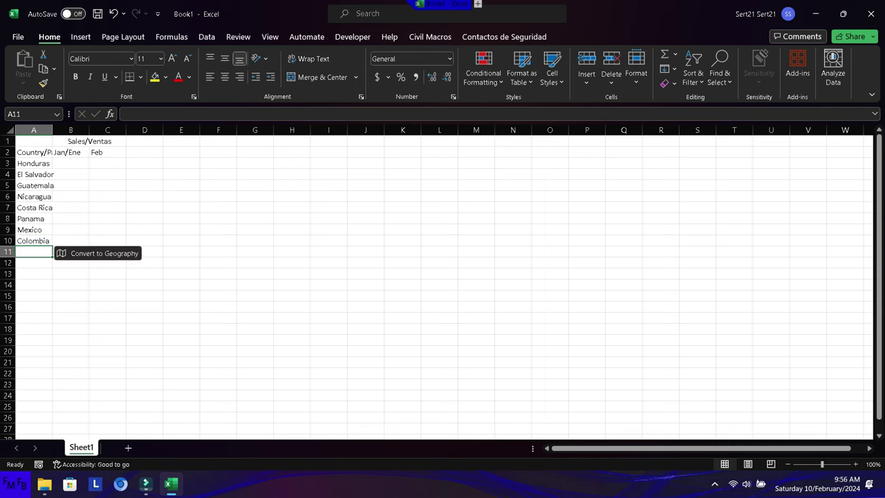
type("Ecuador")
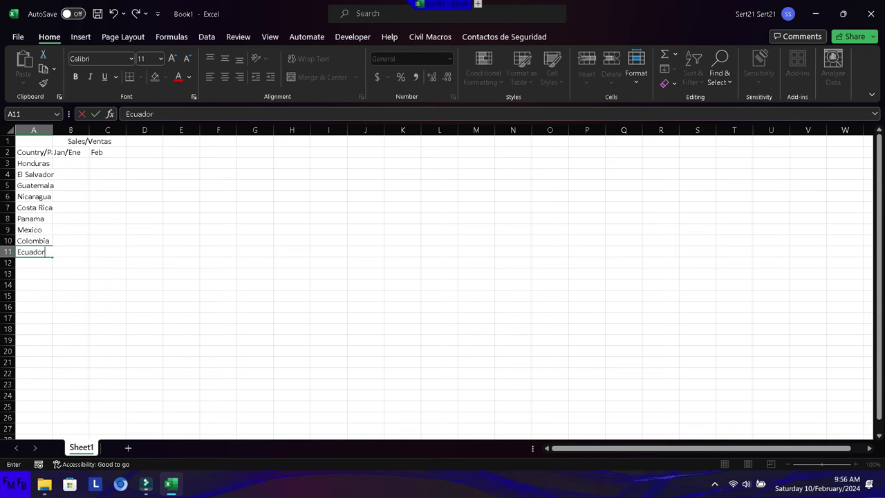
key("Return")
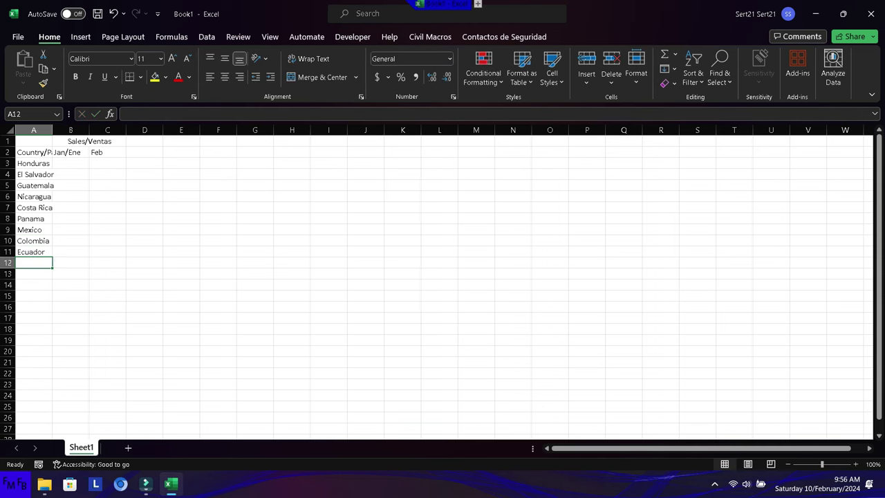
type("Argentina")
key("Return")
type("Braz")
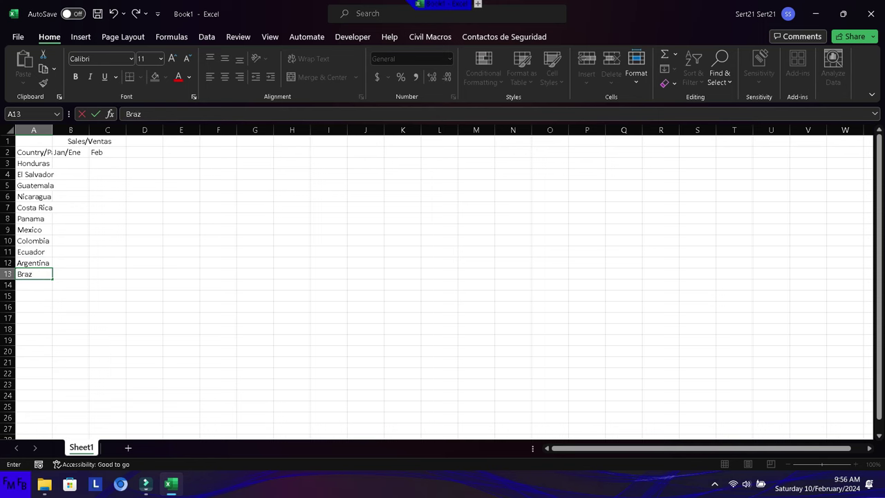
type("il")
left_click(71, 152)
Enter January sales 200, 300, 500, 700 and 2000 in B3:B7.
left_click(71, 163)
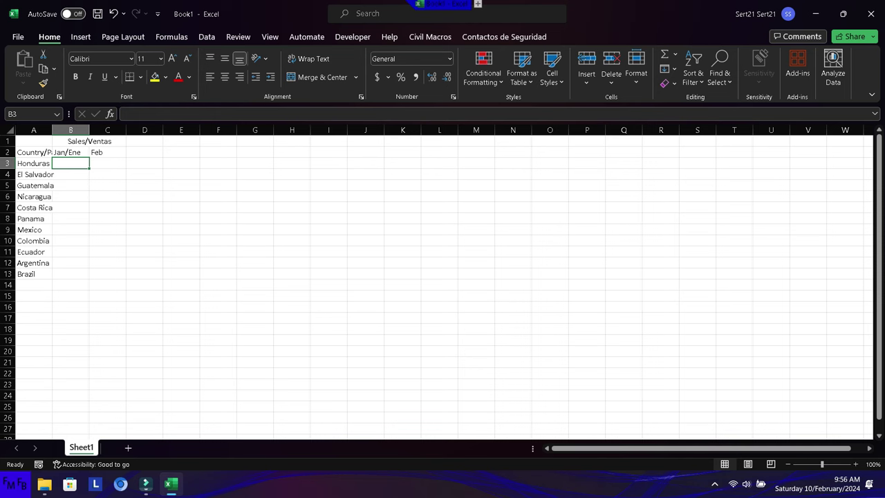
type("200")
key("Return")
type("300")
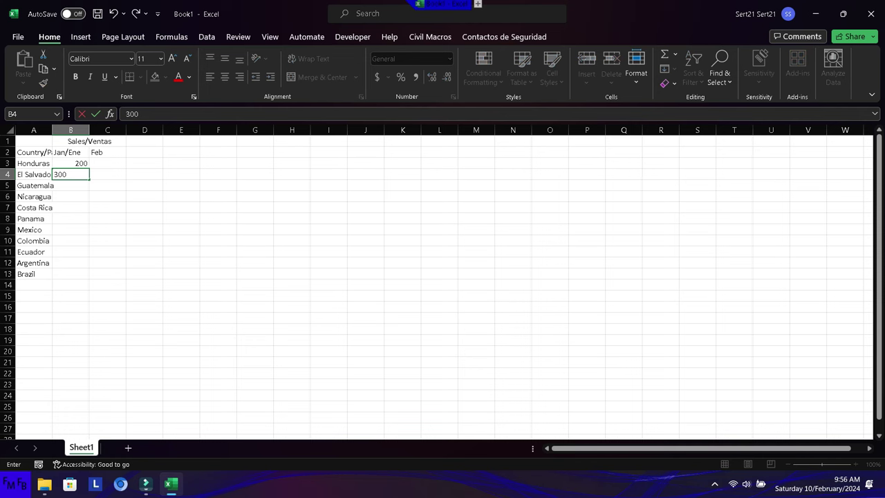
key("Return")
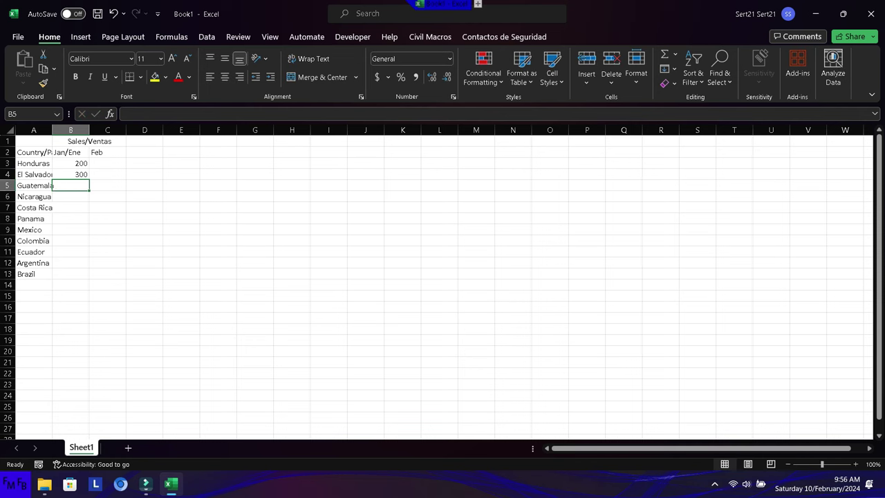
type("500")
key("Return")
type("700")
key("Return")
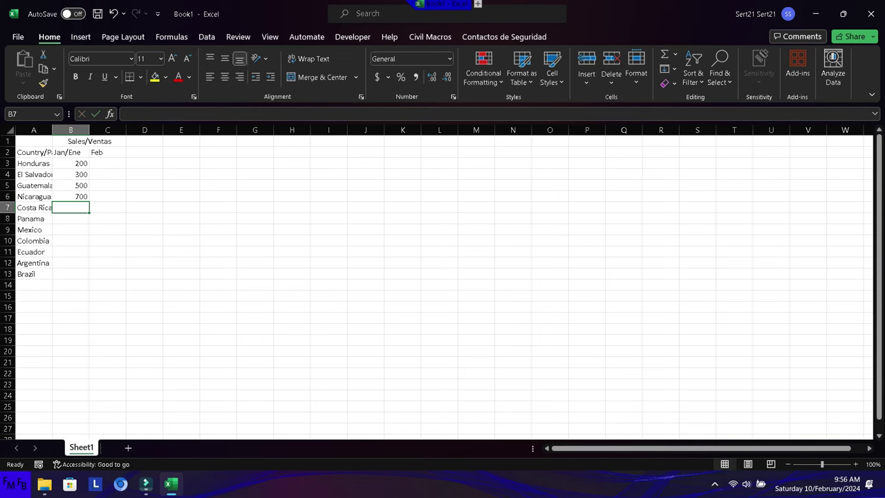
type("2000")
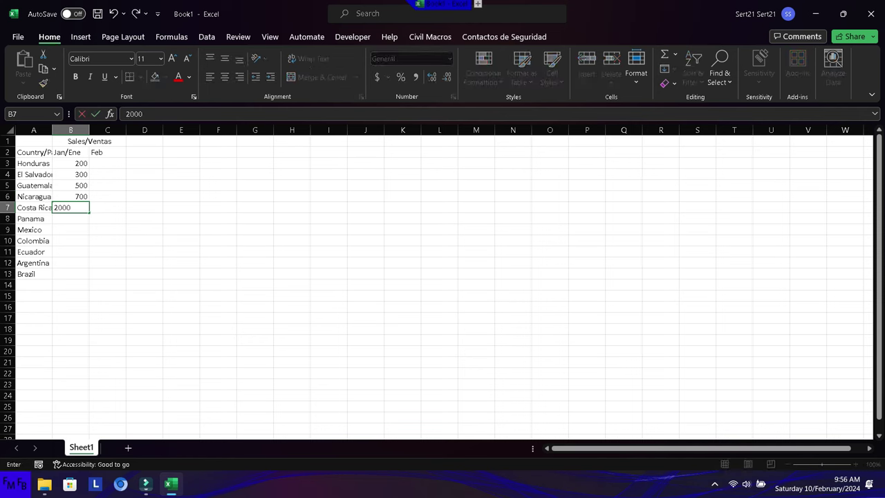
key("Return")
Enter January sales 3000, 1100, 1500, 1400 and 1200 in B8:B12.
type("3000")
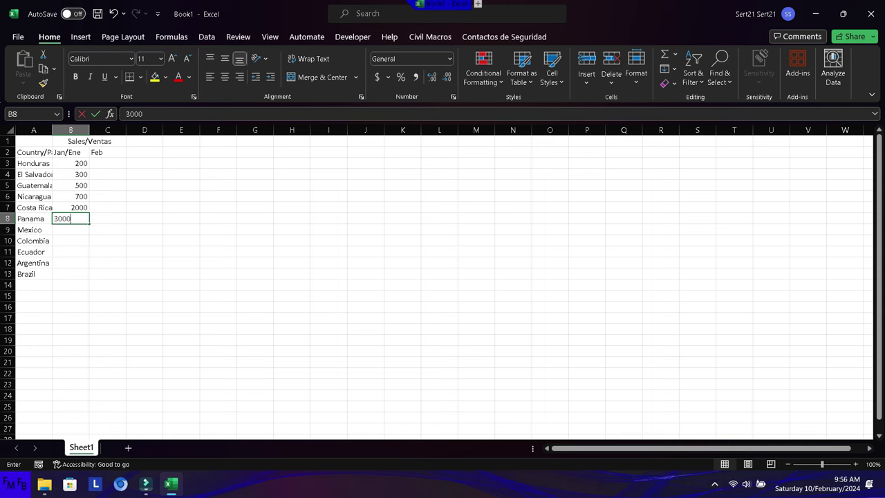
key("Return")
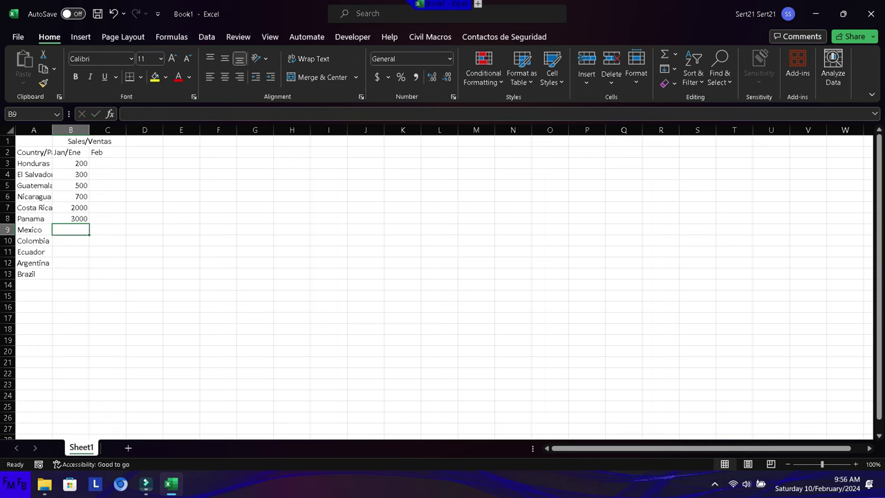
type("11")
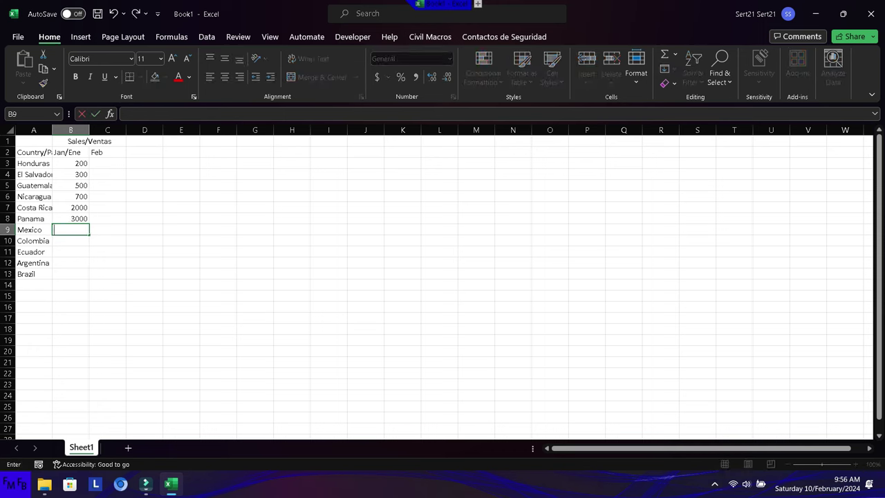
type("00")
key("Return")
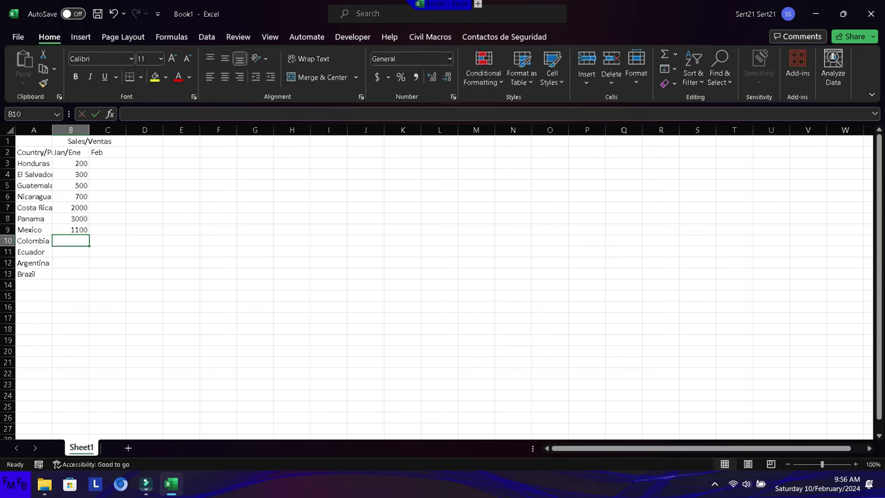
type("1500")
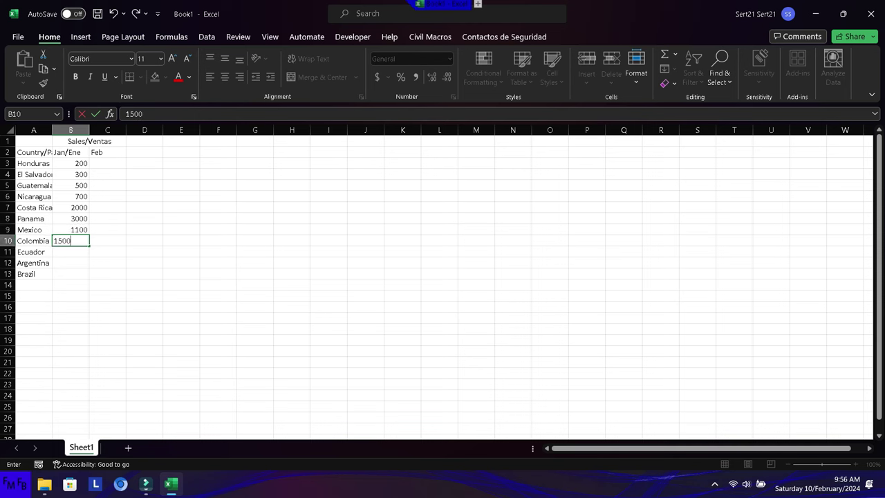
key("Return")
type("1400")
key("Return")
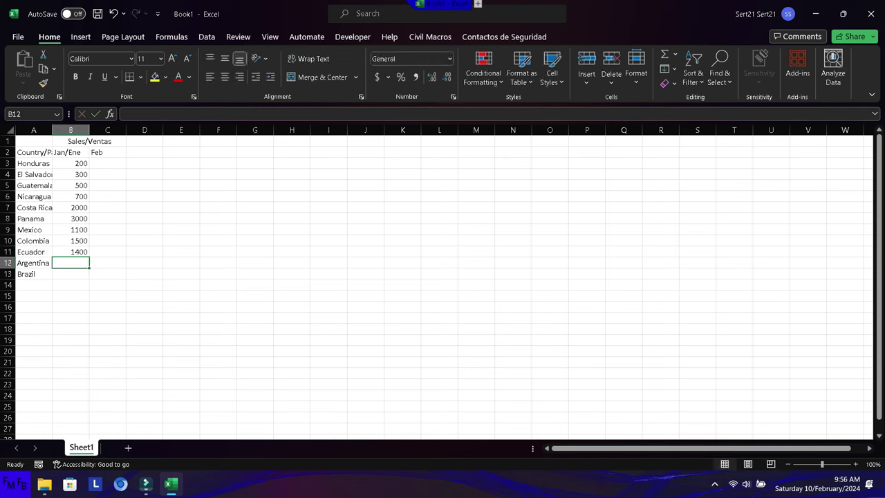
type("1200")
key("Tab")
key("ctrl+Up")
key("Down")
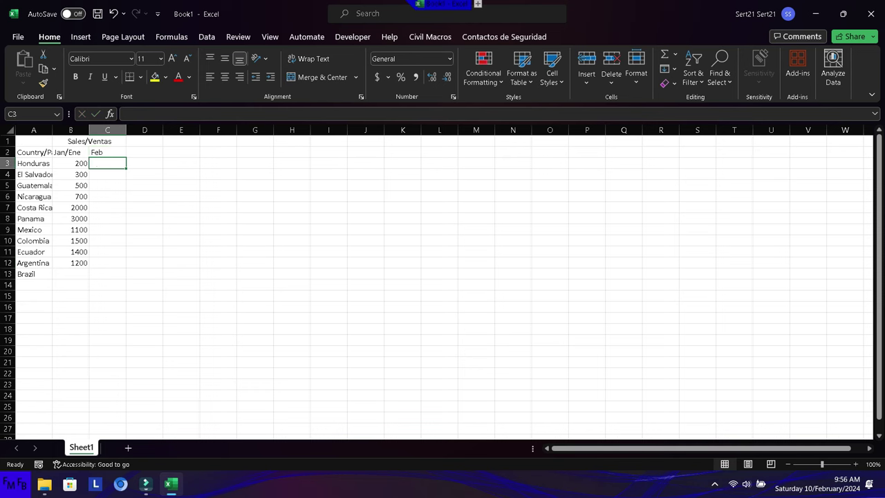
Enter February sales 600, 800, 400, 600 and 4000 in C3:C7.
type("600")
key("Return")
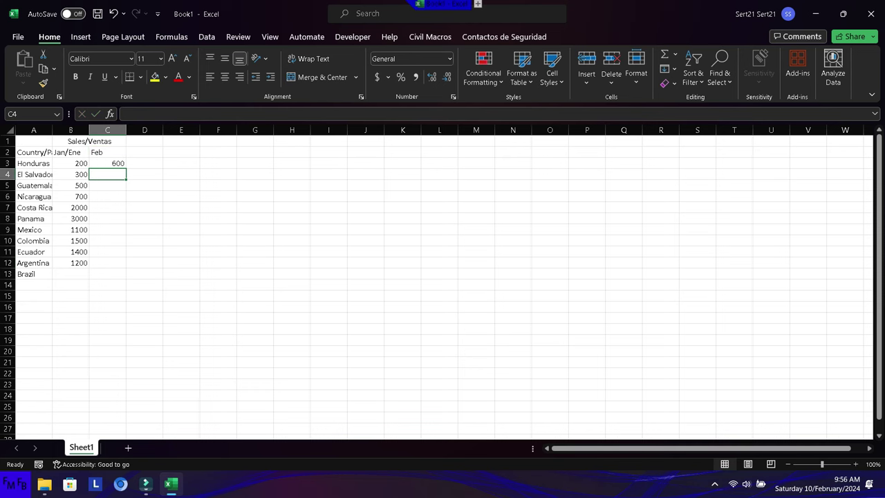
type("800")
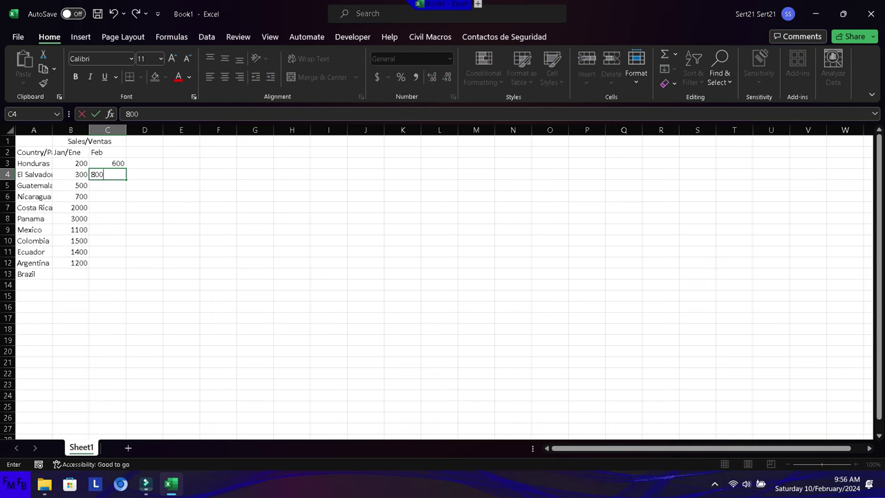
key("Return")
type("40")
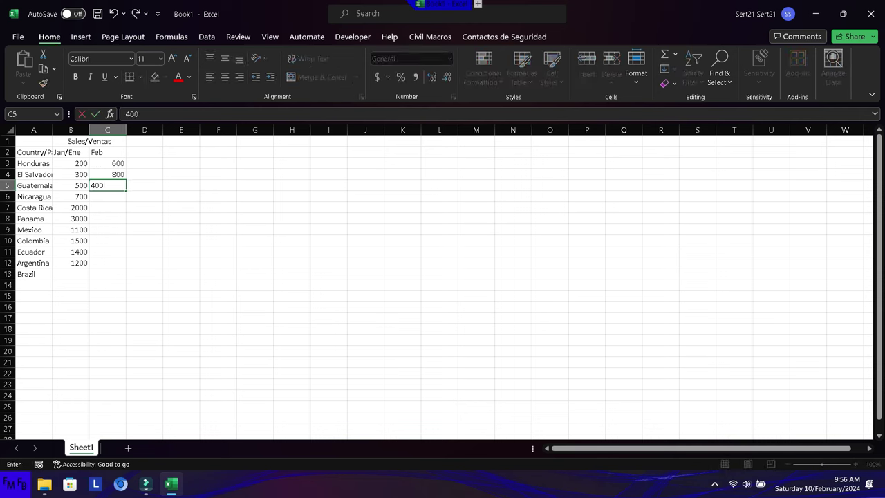
type("0")
key("Return")
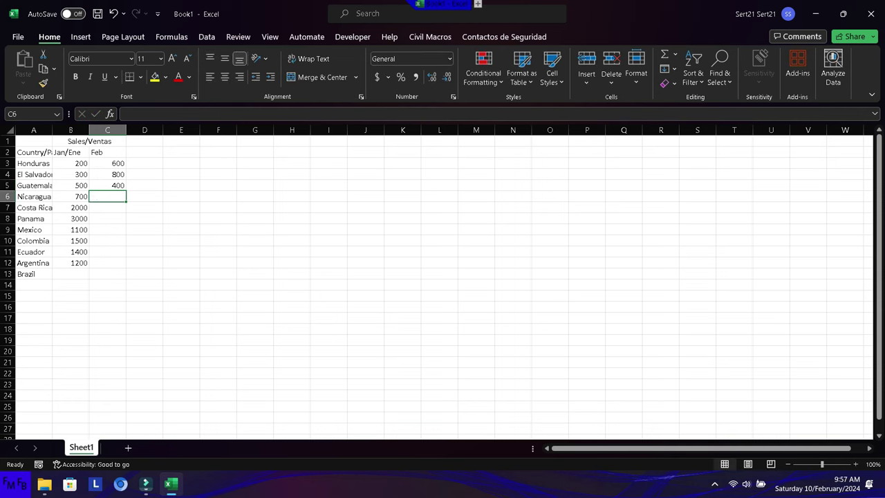
type("600")
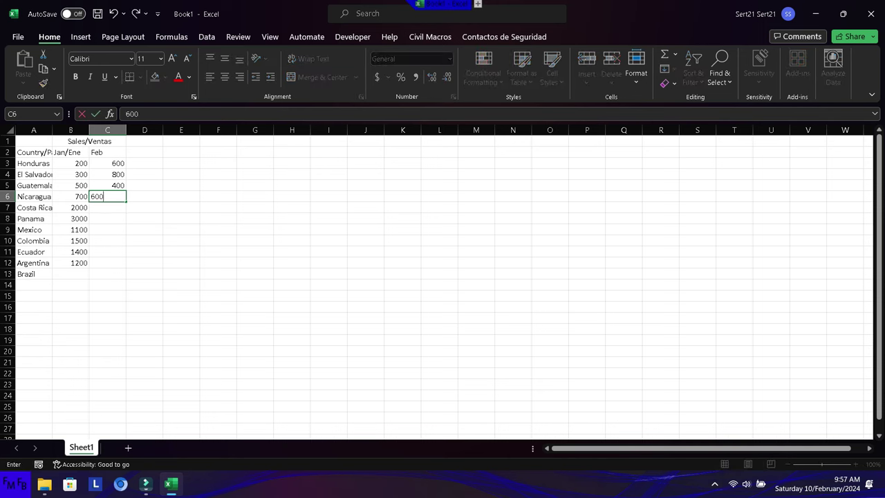
key("Return")
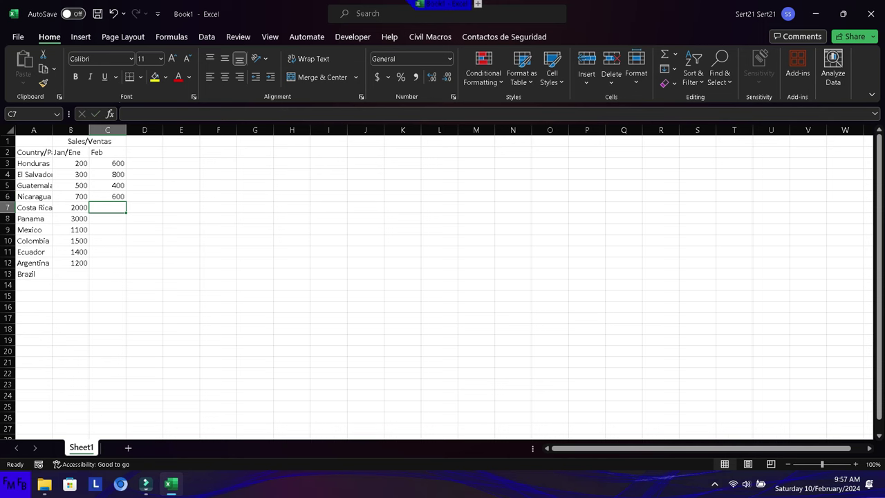
type("4000")
key("Return")
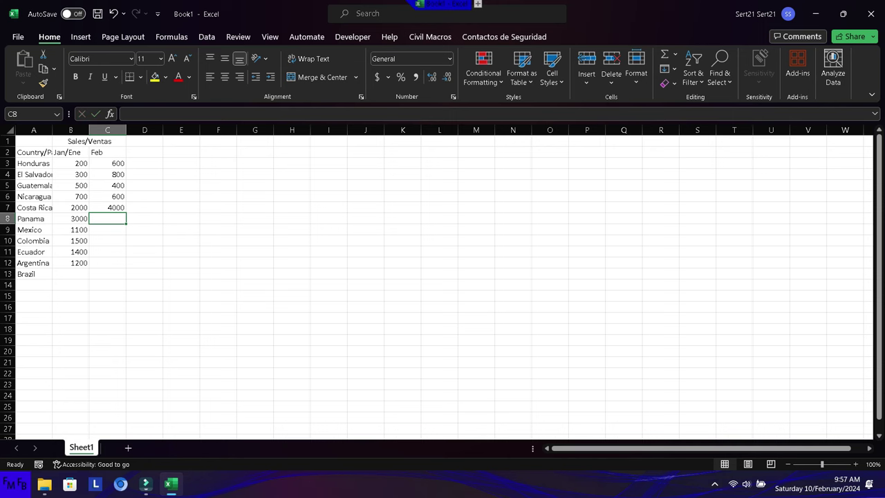
Enter February sales 6000, 800, 1600, 900 and 1300 in C8:C12.
type("6000")
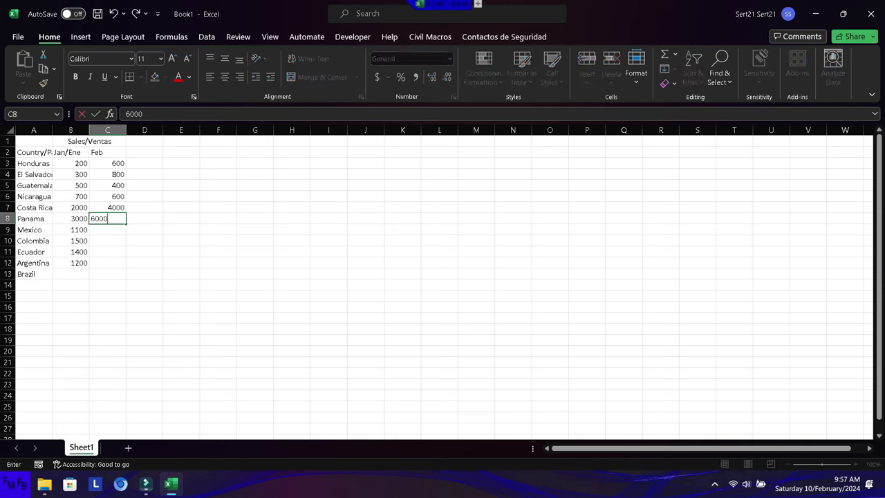
key("Return")
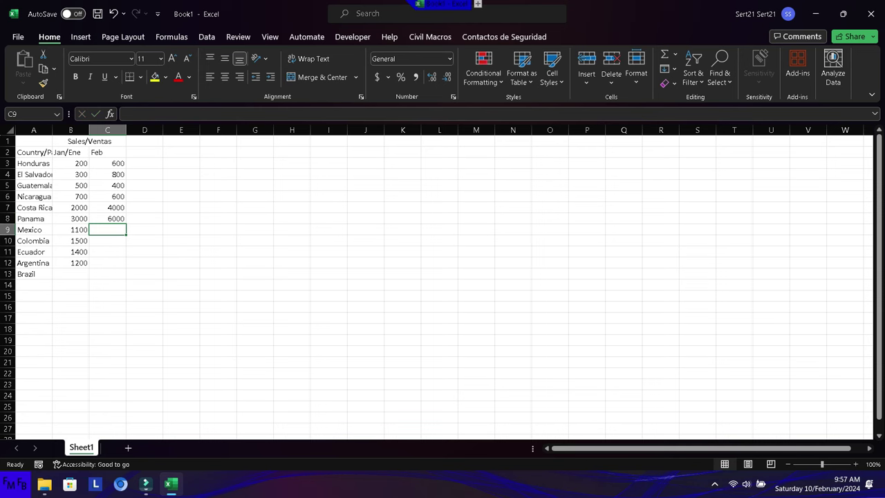
type("800")
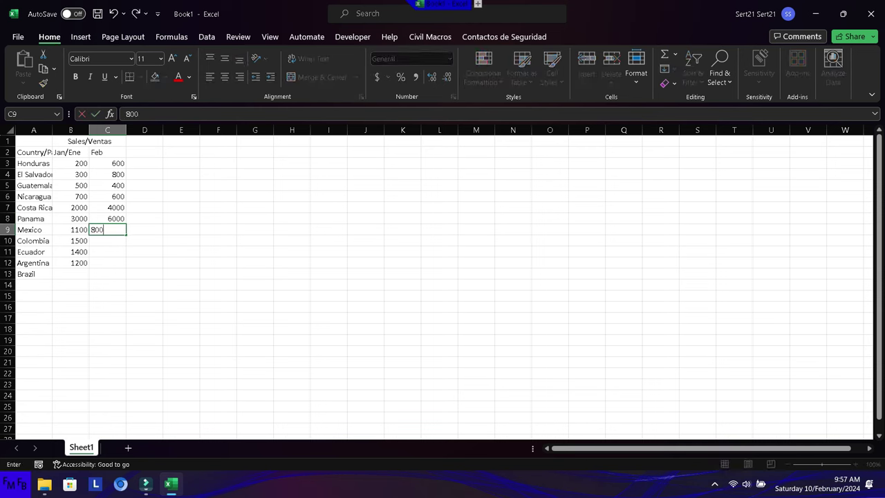
key("Return")
type("1600")
key("Return")
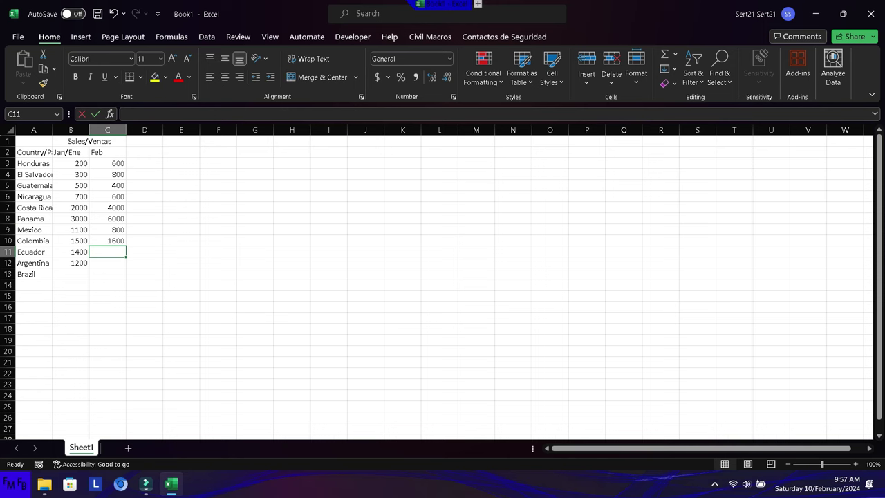
type("900")
key("Return")
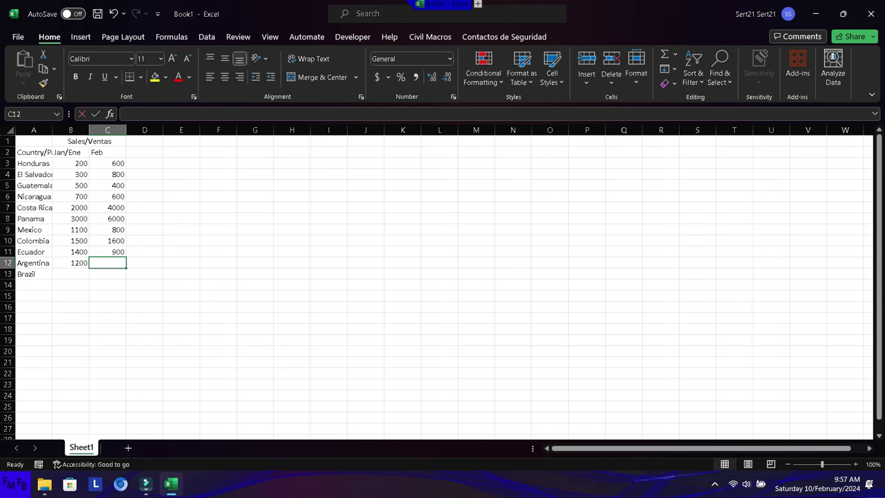
type("1300")
left_click(145, 141)
key("Down")
key("Down")
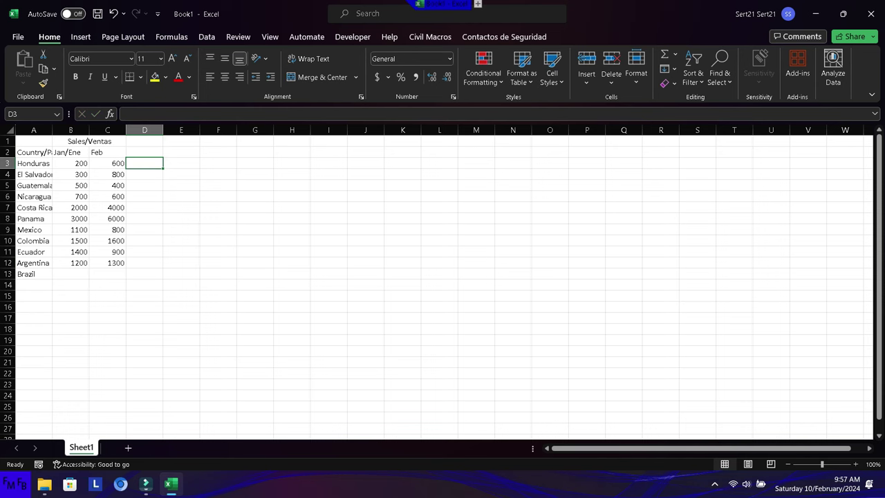
Enter =C3-B3 in D3, fill it down to D13, and select column D.
type("=")
key("Left")
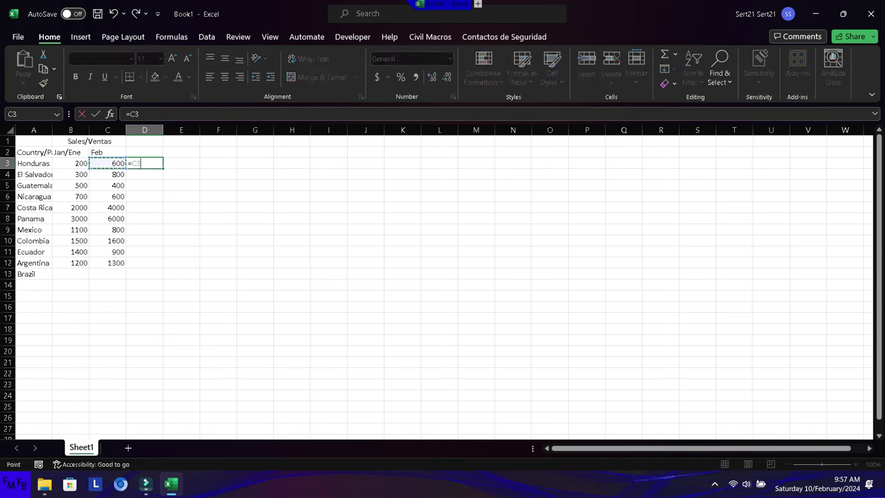
type("-")
key("Left")
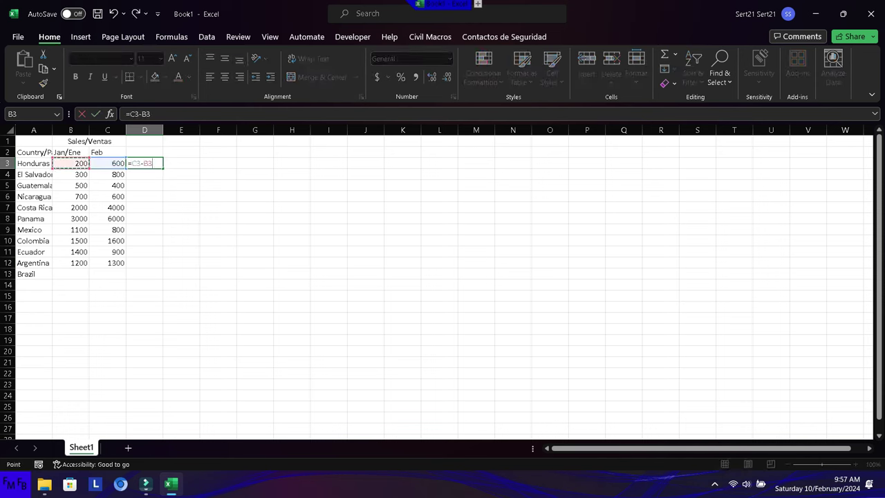
key("ctrl+Return")
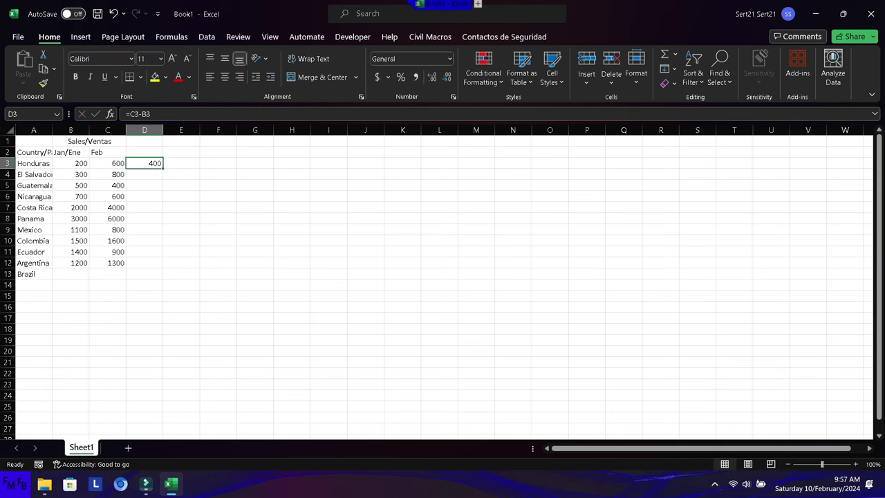
double_click(164, 168)
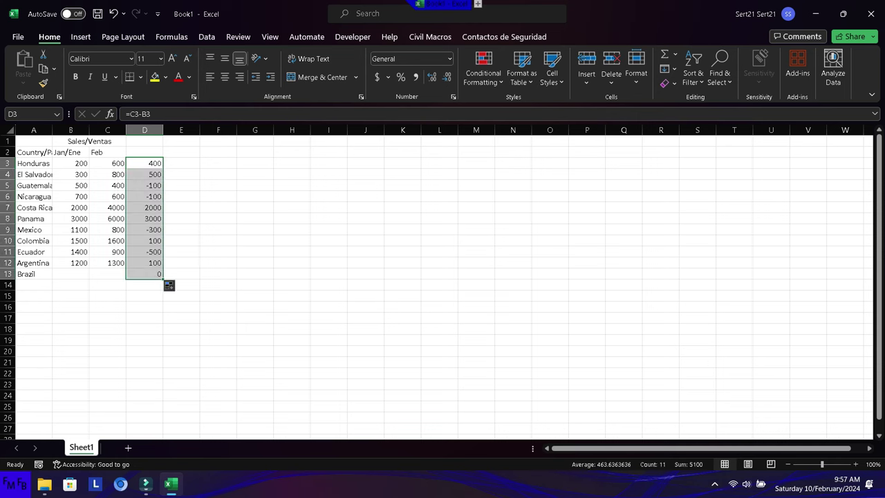
key("ctrl+space")
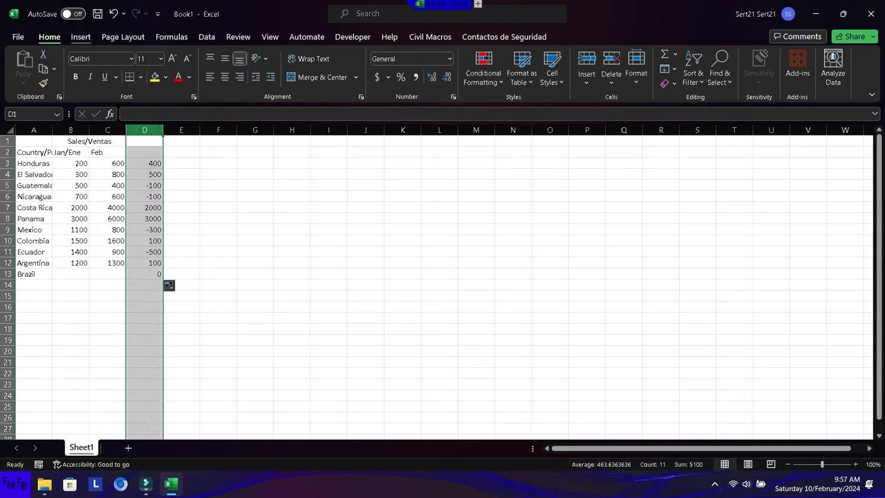
Start a new Icon Sets rule using the red down, yellow dash, green up triangles.
left_click(483, 73)
key("i")
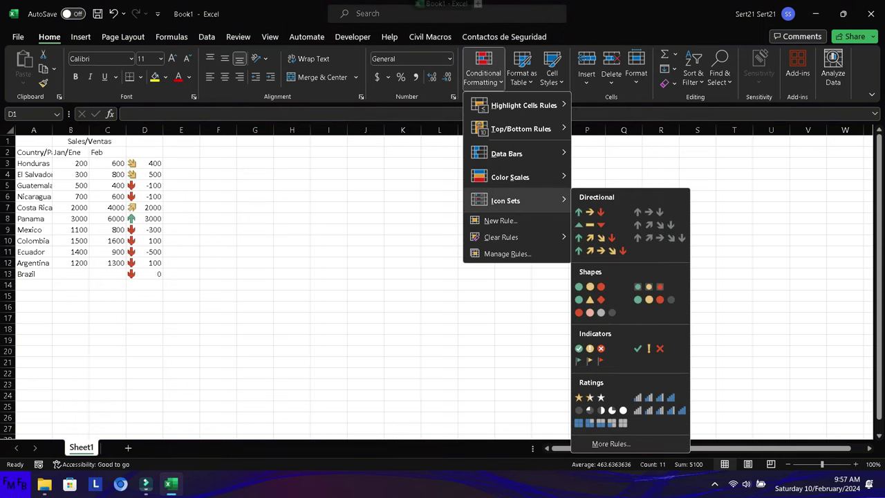
key("m")
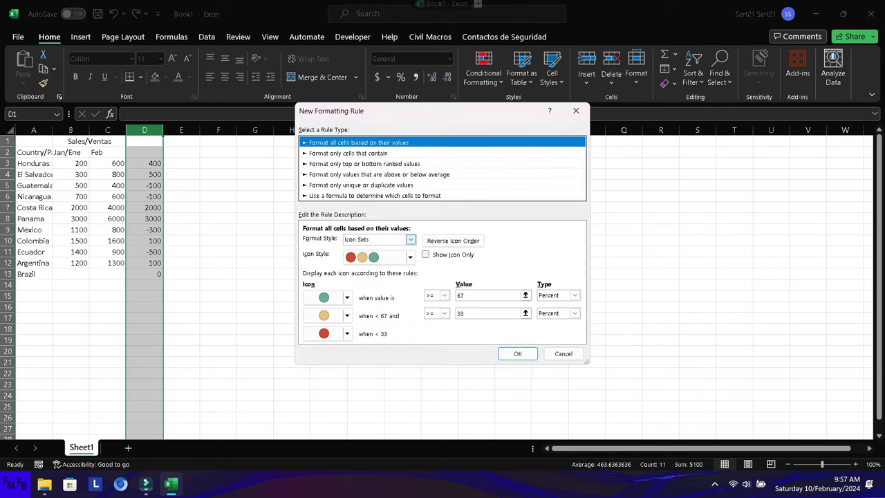
left_click(410, 239)
key("Return")
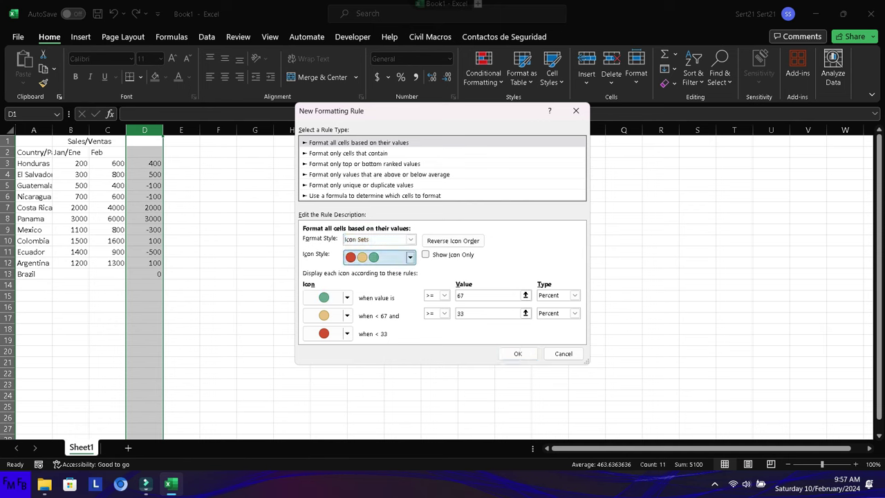
left_click(409, 257)
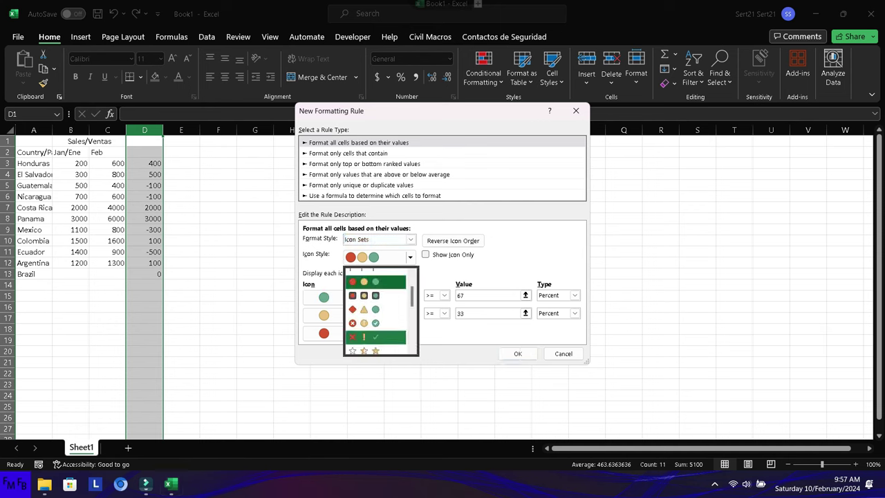
left_click(386, 310)
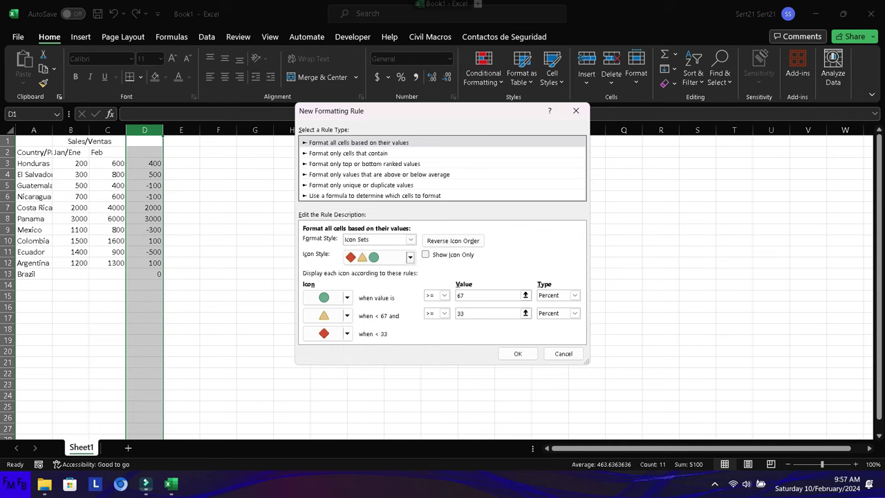
left_click(409, 257)
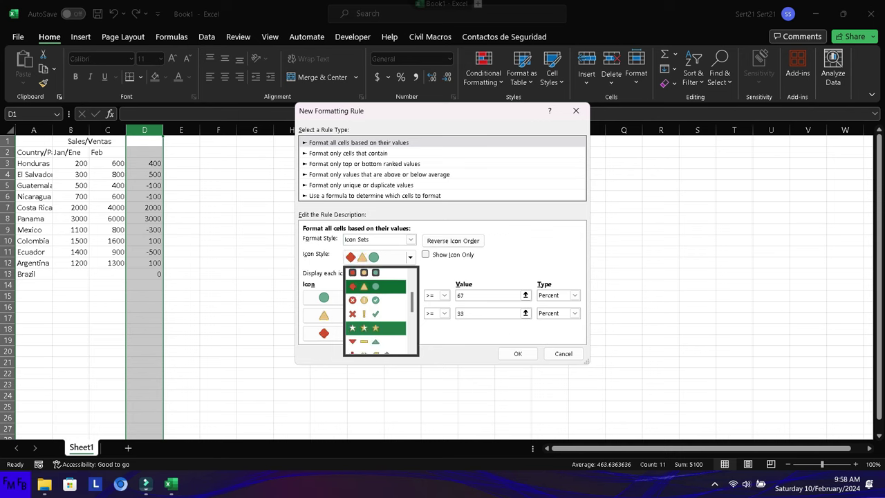
left_click(363, 340)
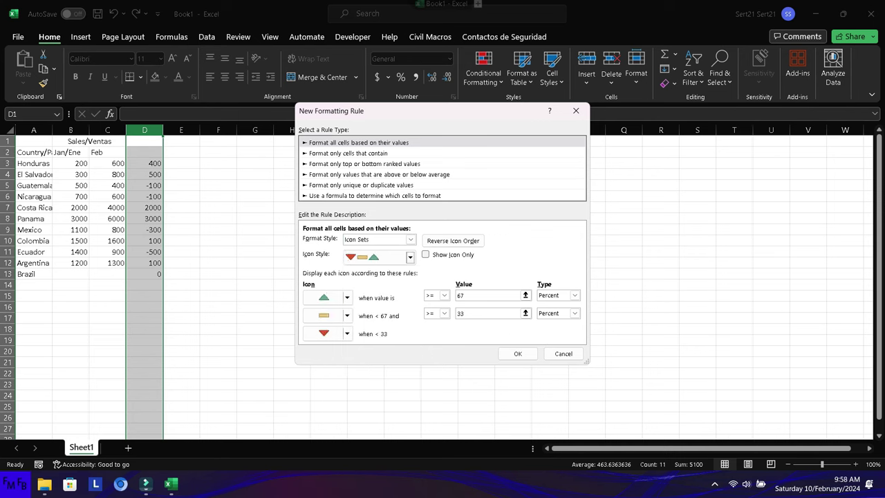
Set the top icon's threshold to >= 0.
left_click(444, 296)
left_click(429, 305)
type("+")
left_click_drag(33, 141, 145, 141)
type("0")
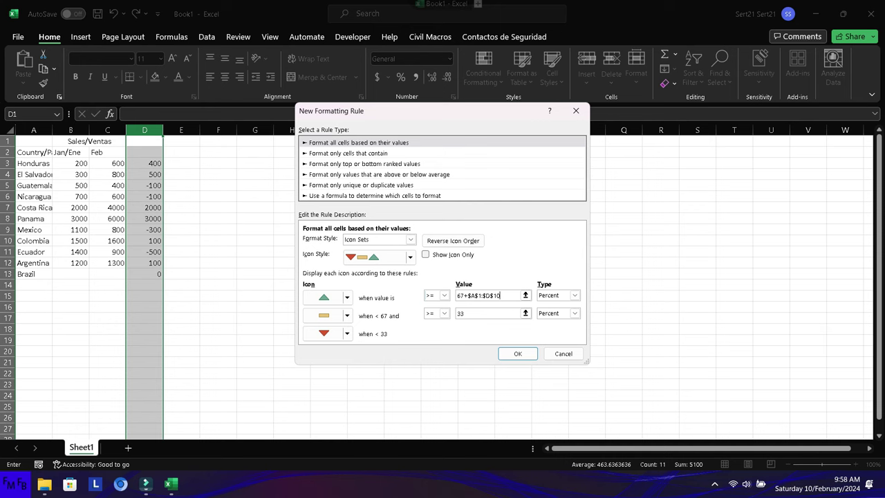
key("F2")
key("shift+Home")
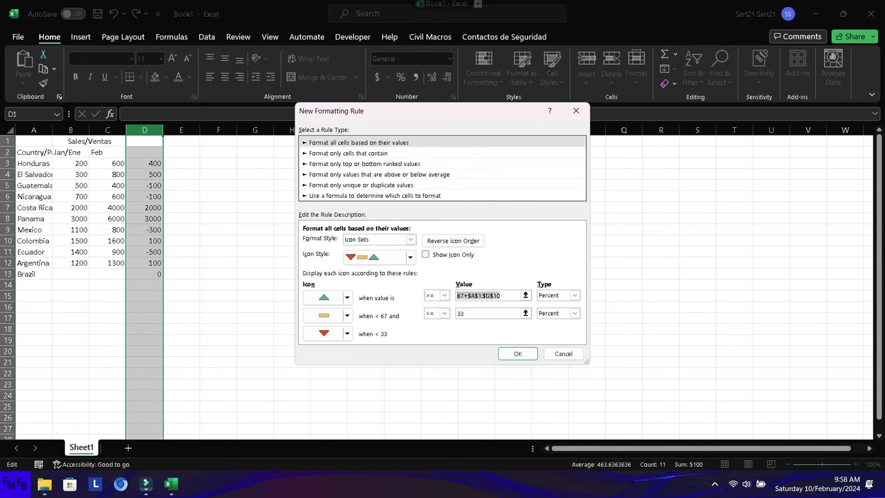
type("0")
Set the middle icon to No Cell Icon, keep >= for the second threshold, and confirm.
left_click(328, 315)
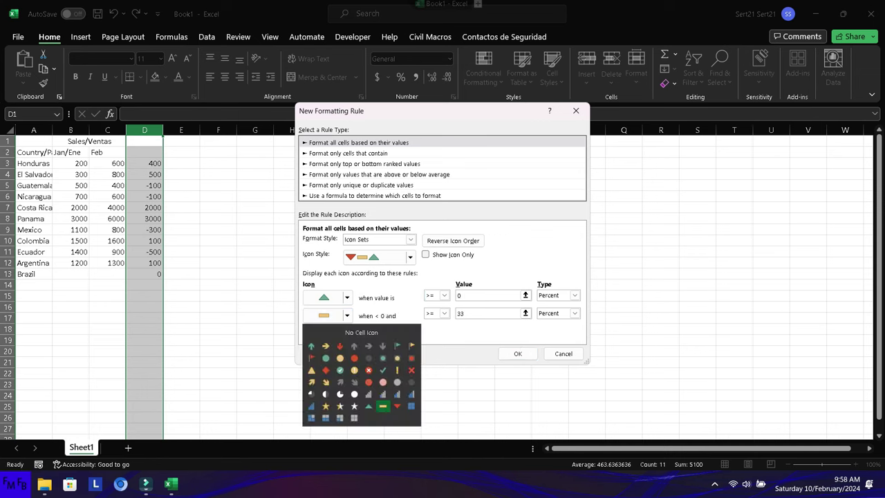
key("Escape")
left_click(346, 316)
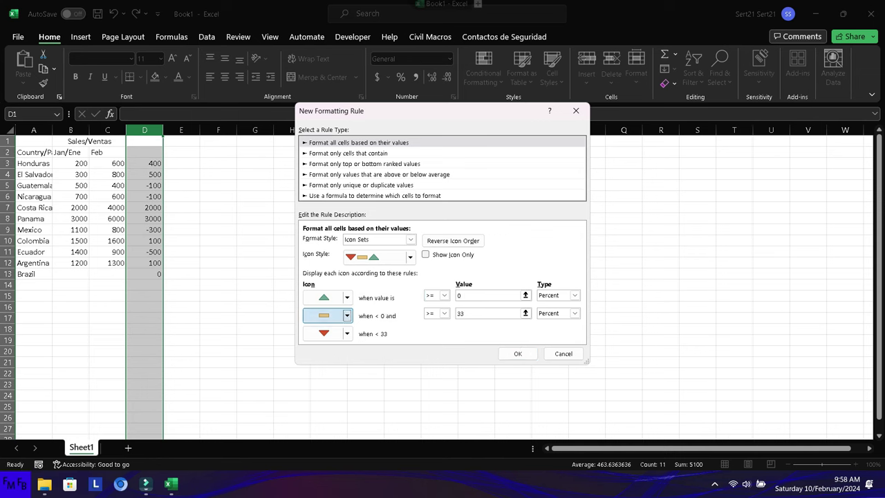
key("Escape")
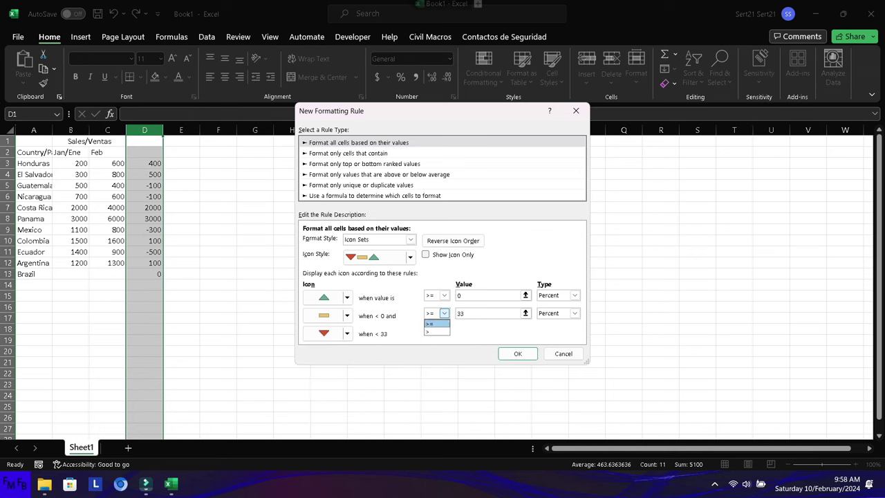
left_click(346, 315)
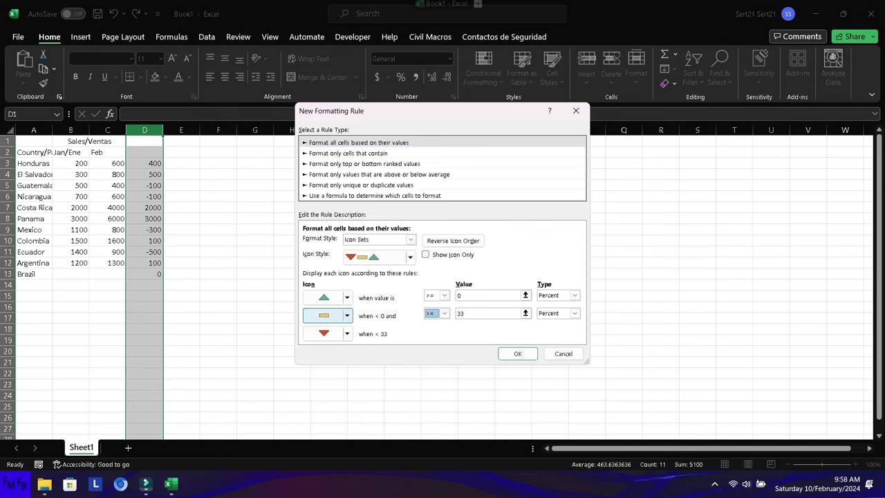
left_click(347, 316)
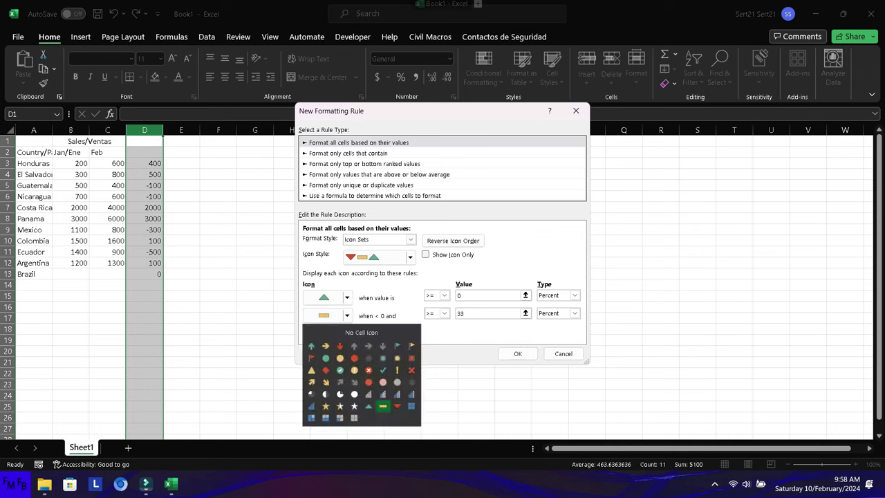
left_click(361, 332)
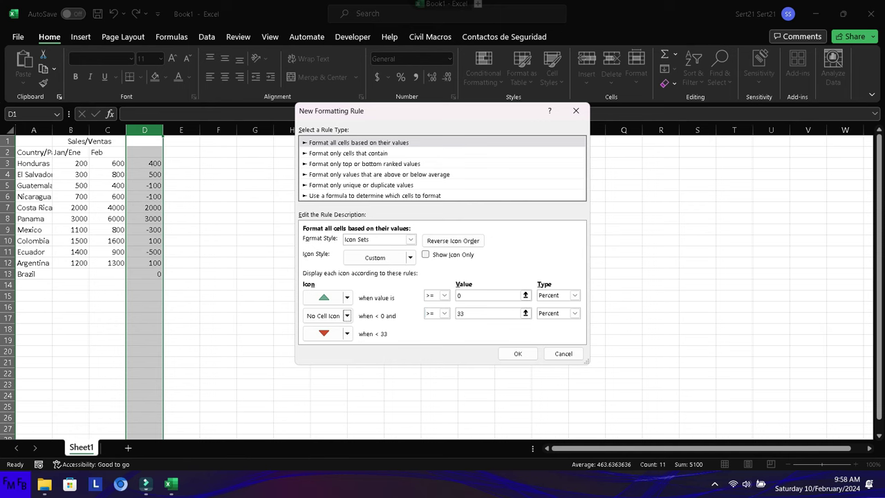
left_click(444, 313)
left_click(437, 323)
left_click(517, 353)
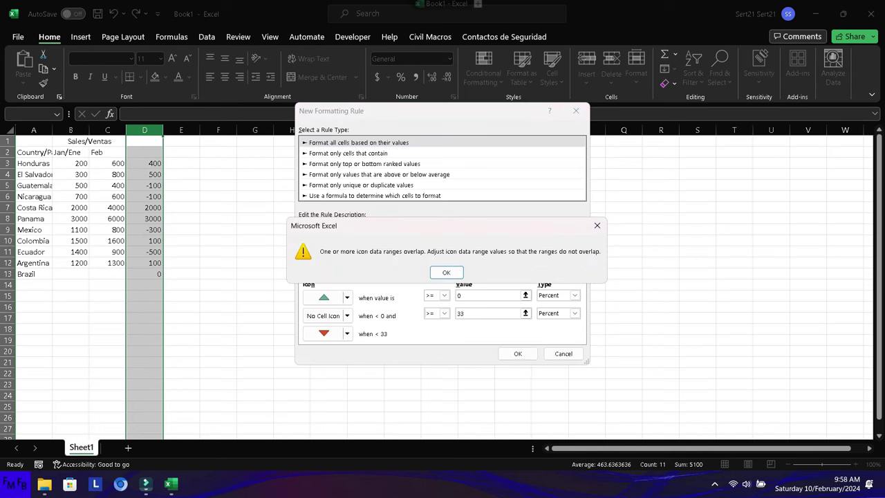
Dismiss the overlap warning, change the second threshold from 33 to 0, and apply the rule.
key("Return")
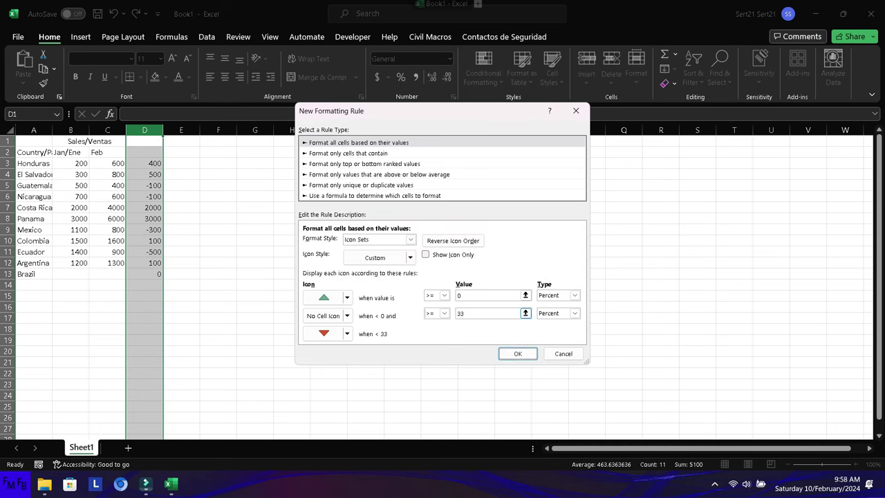
left_click(443, 313)
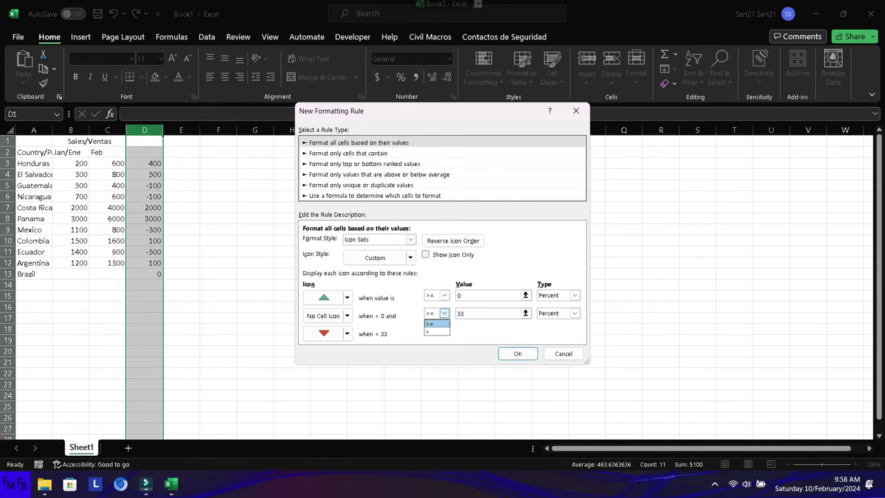
key("Return")
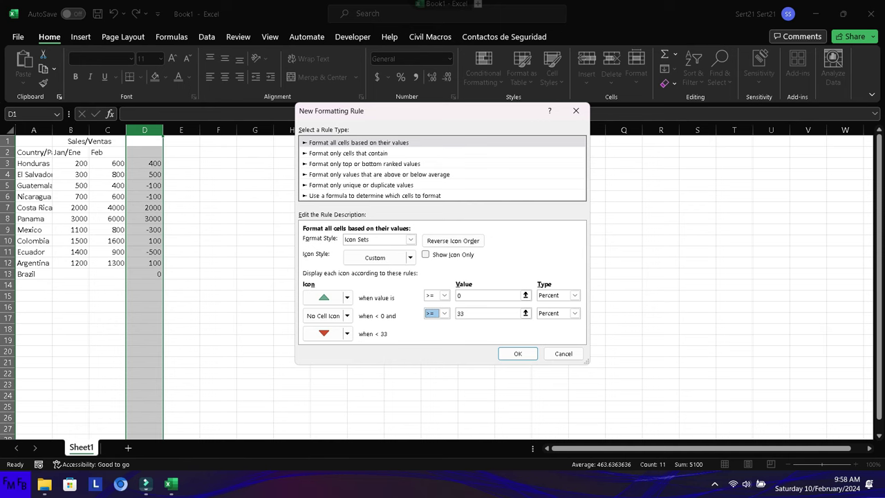
left_click(470, 313)
key("shift+Home")
type("0")
key("Return")
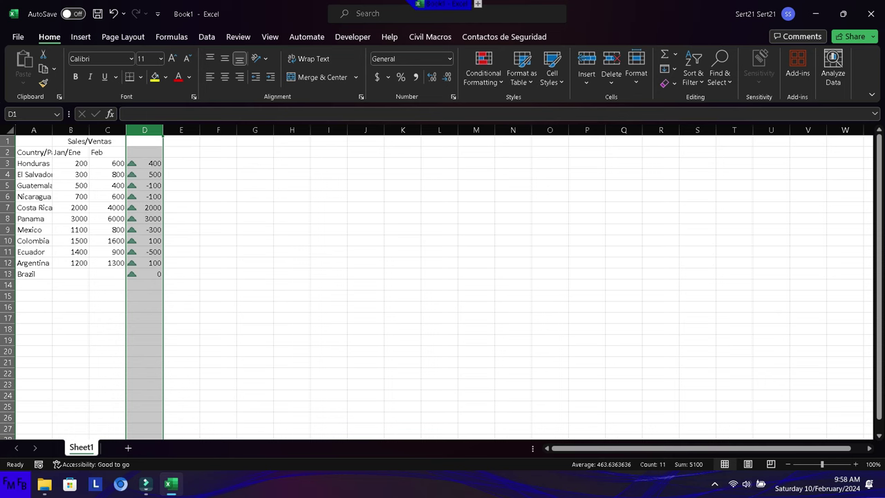
Create a new custom rule with the 3 Triangles set and no middle icon.
left_click(483, 73)
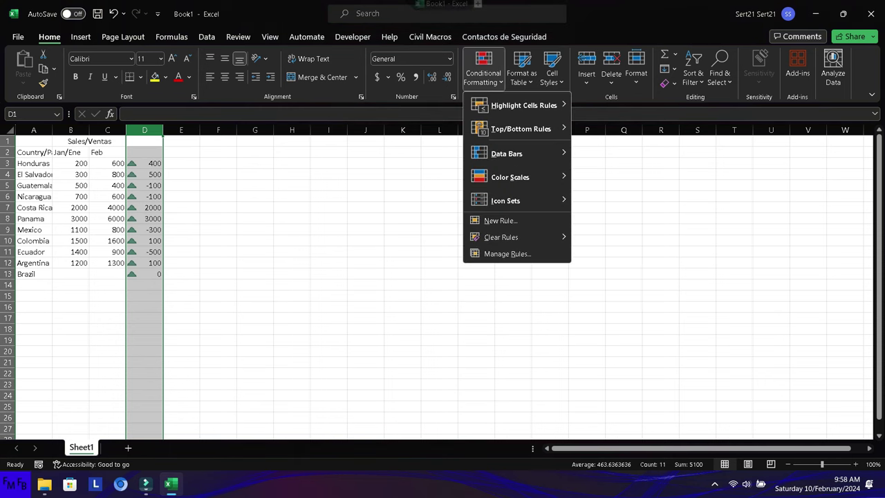
mouse_move(511, 200)
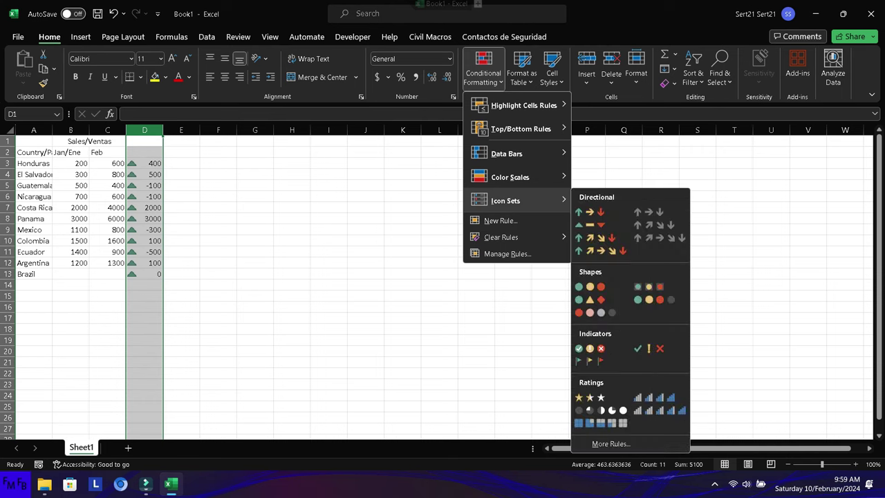
left_click(610, 444)
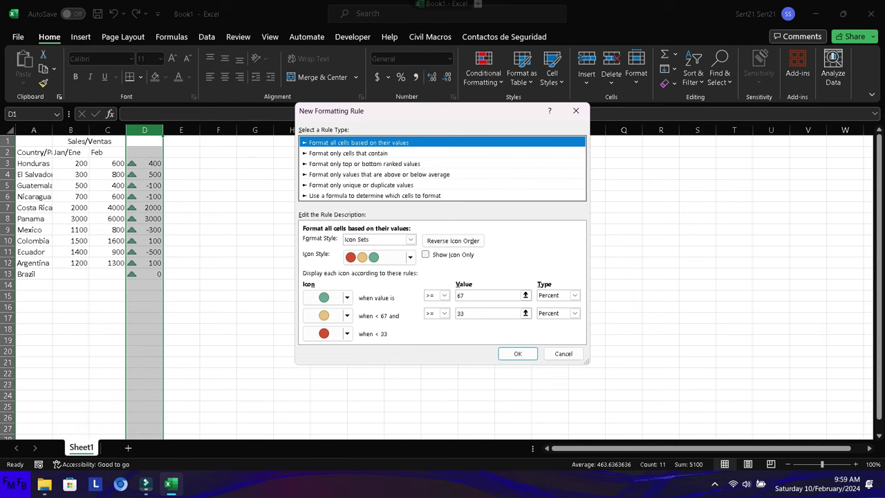
left_click(409, 257)
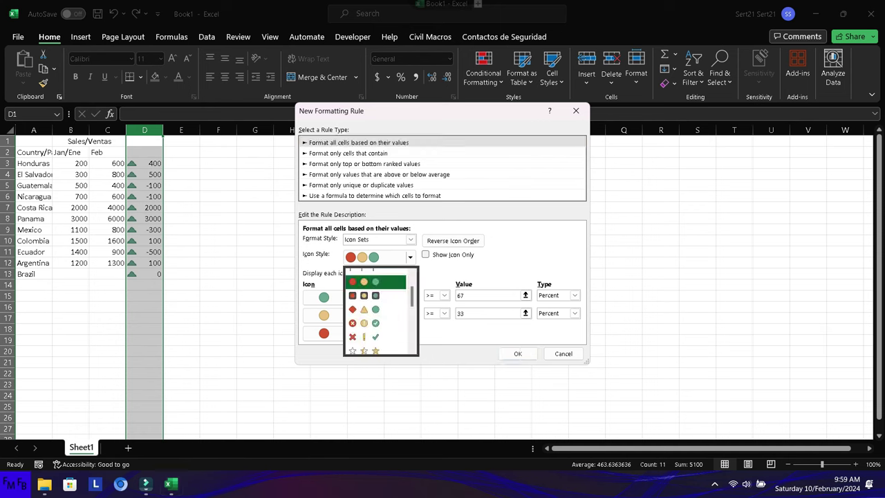
scroll(376, 316, "down", 1)
scroll(377, 311, "down", 1)
left_click(364, 295)
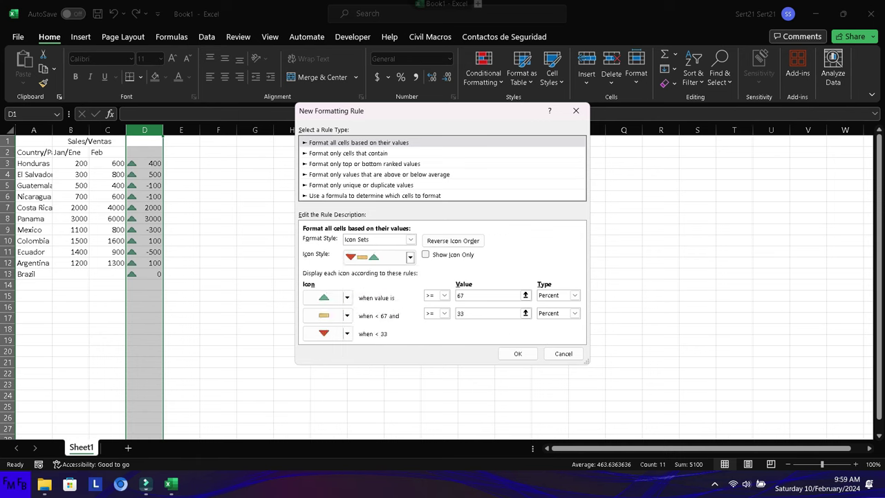
left_click(325, 315)
left_click(327, 333)
Set both thresholds to type Number with value 0 and >=, then apply.
left_click(488, 296)
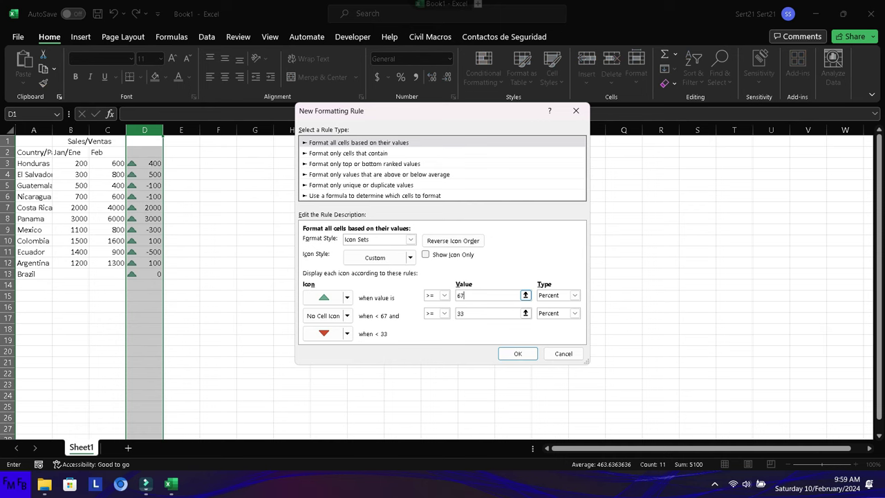
left_click(574, 295)
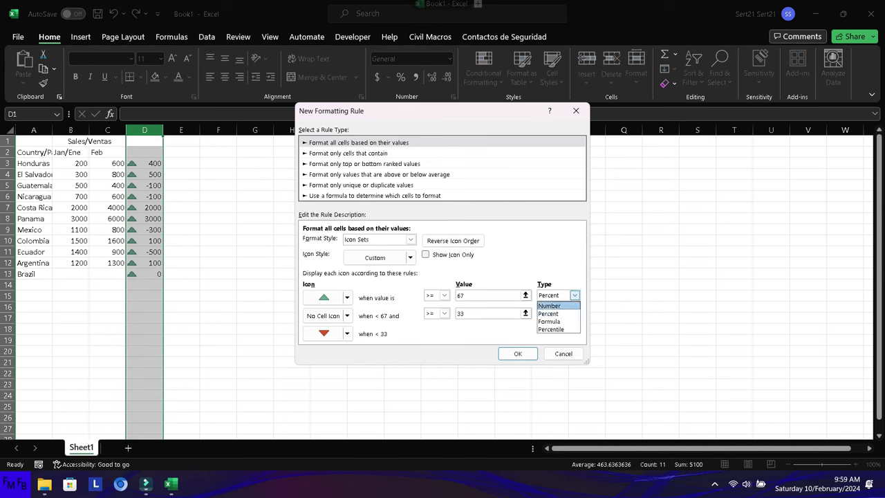
left_click(551, 304)
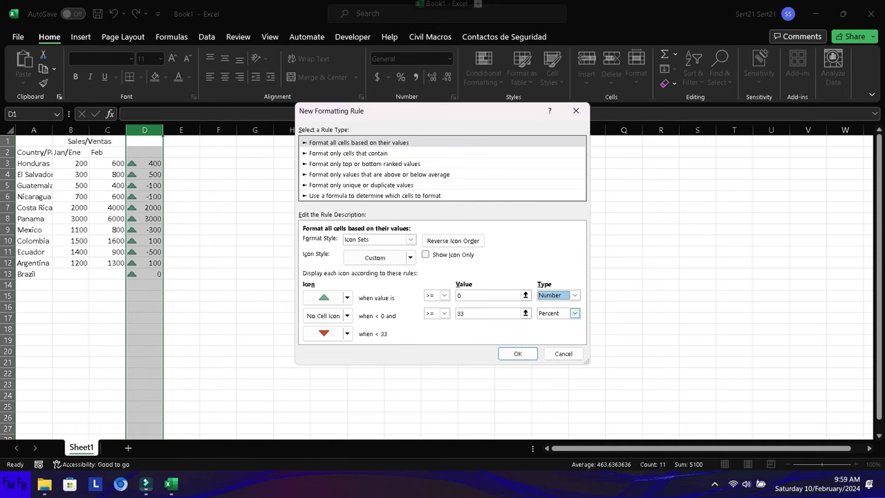
left_click(573, 313)
left_click(550, 324)
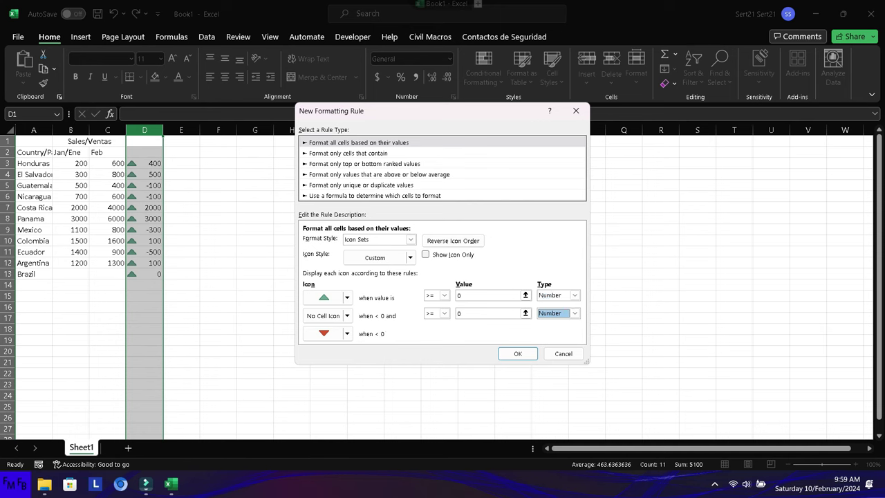
left_click(443, 313)
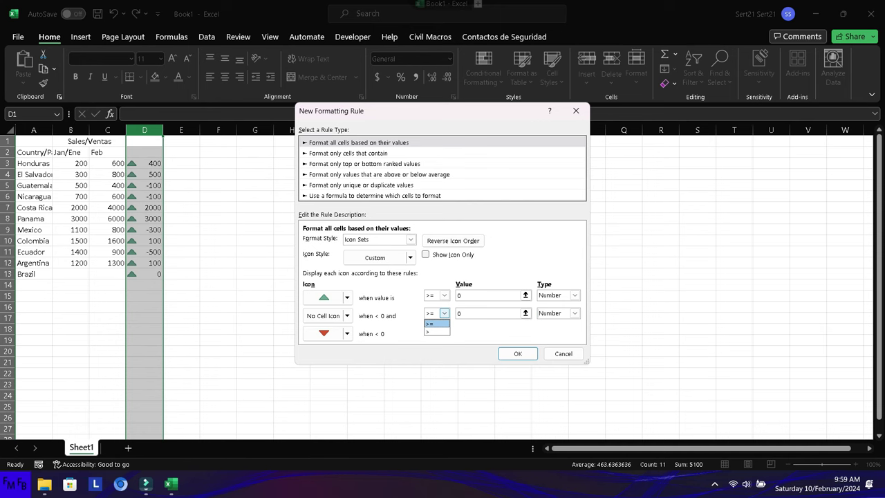
left_click(433, 323)
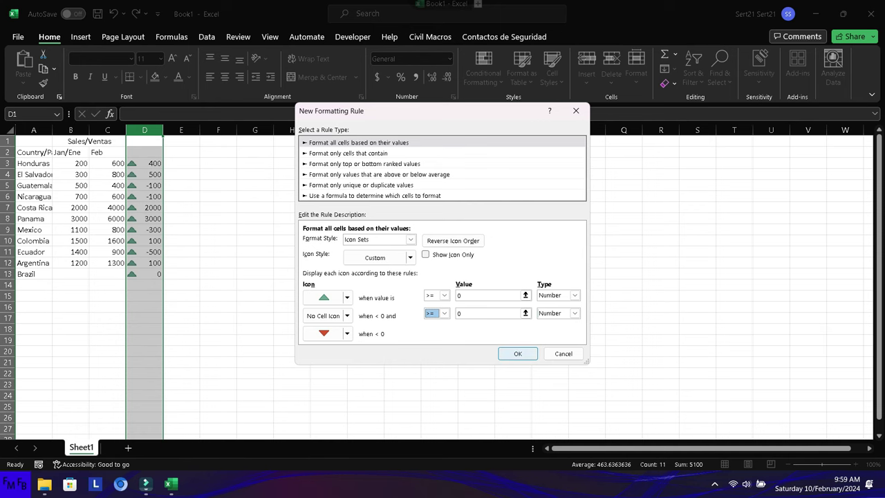
left_click(518, 353)
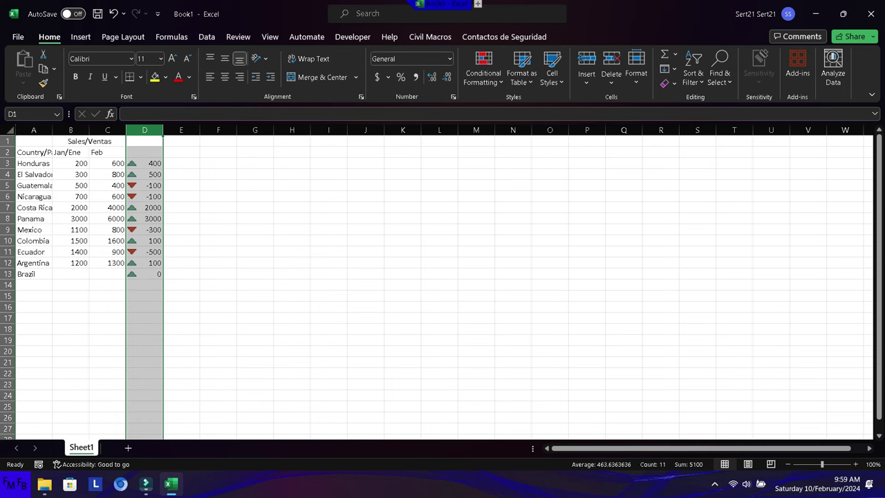
left_click(484, 78)
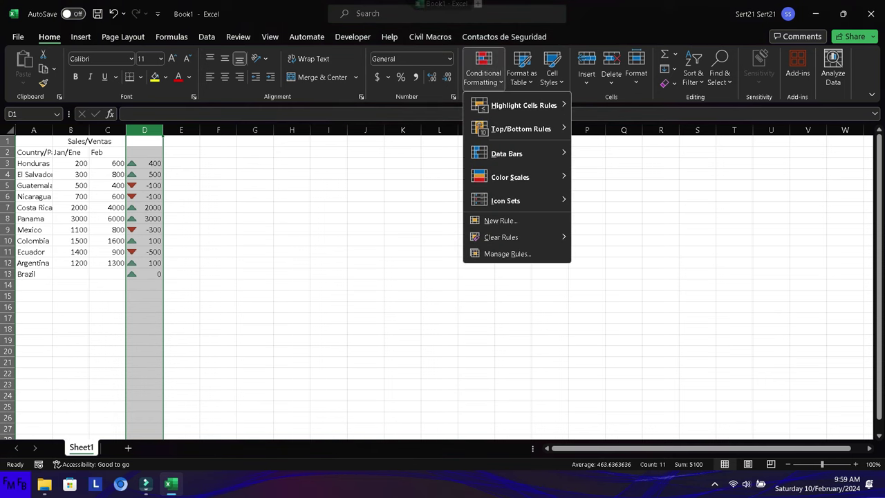
left_click(508, 253)
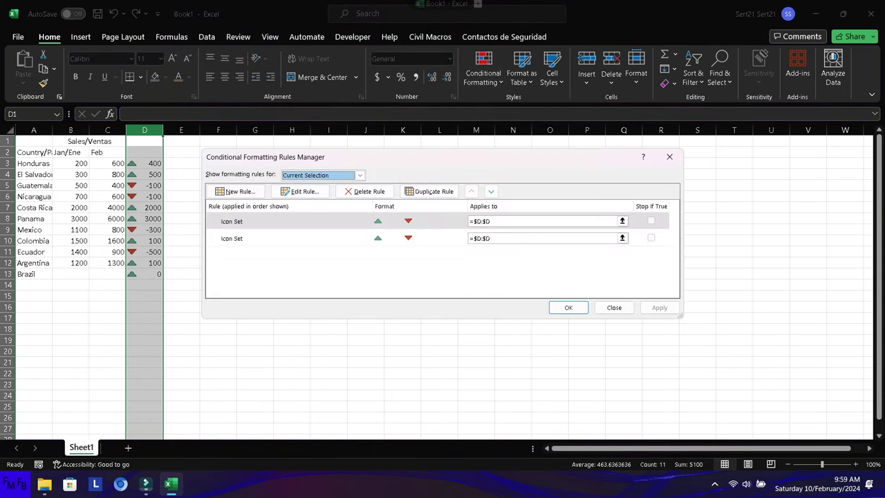
double_click(276, 222)
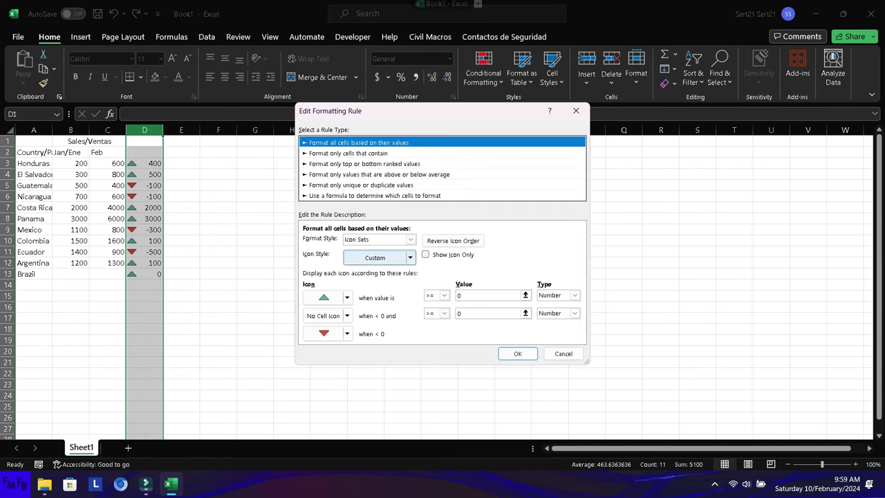
left_click(410, 239)
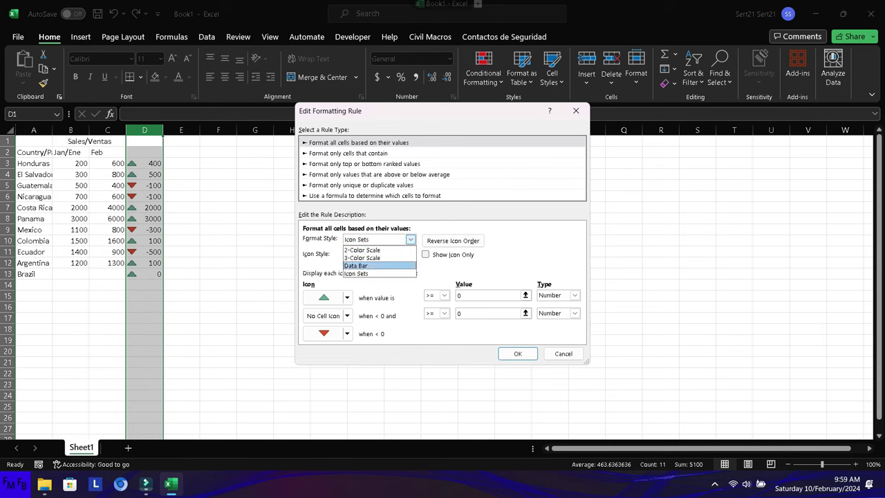
left_click(374, 274)
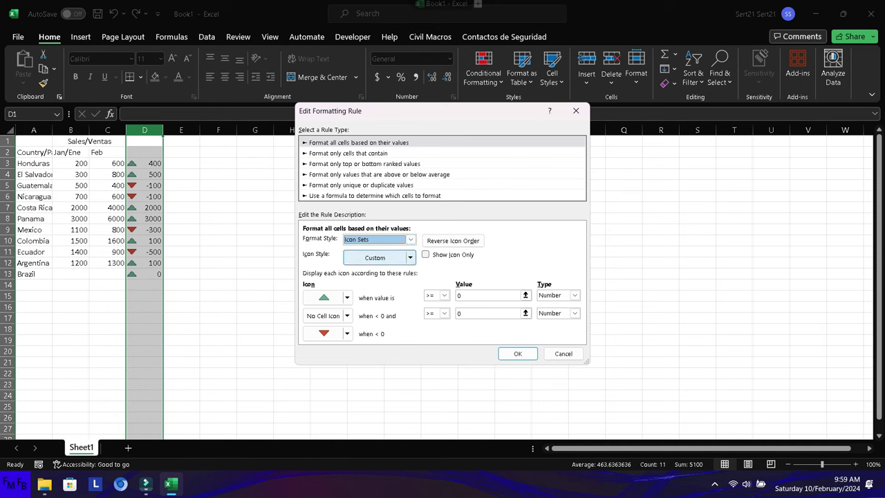
left_click(379, 257)
scroll(381, 311, "down", 2)
scroll(380, 311, "down", 2)
scroll(381, 311, "down", 2)
scroll(380, 311, "up", 6)
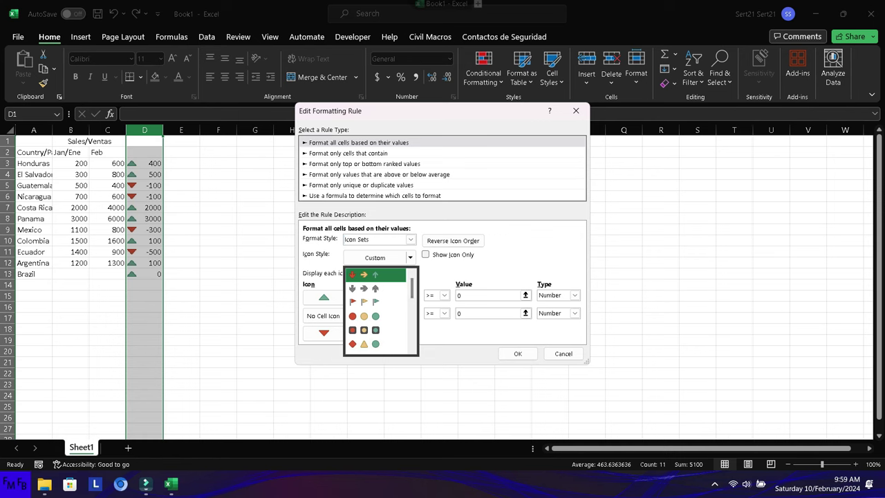
key("Escape")
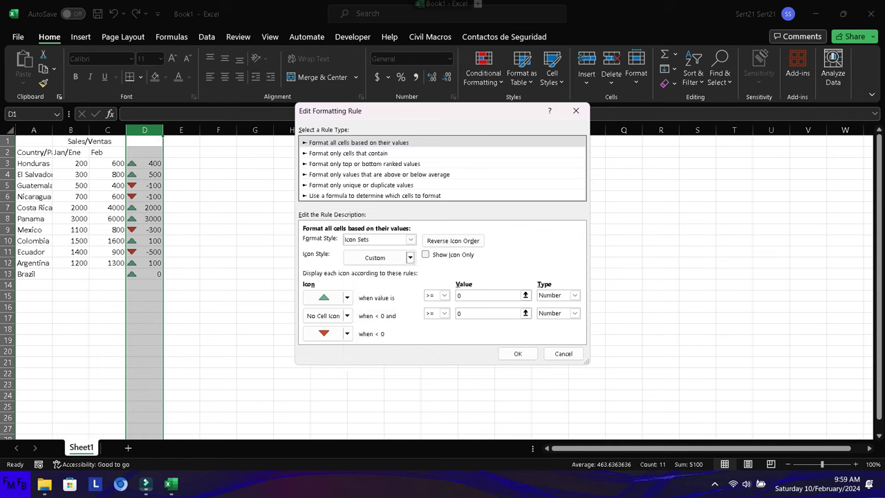
left_click(576, 110)
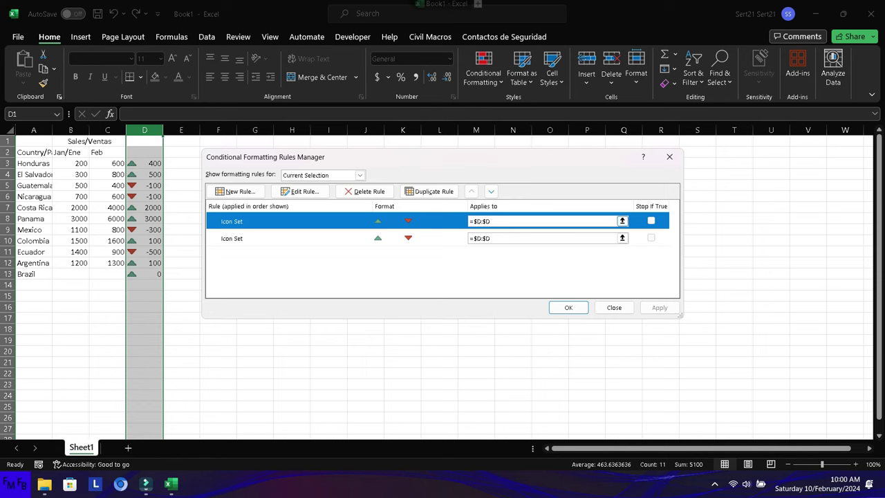
key("Return")
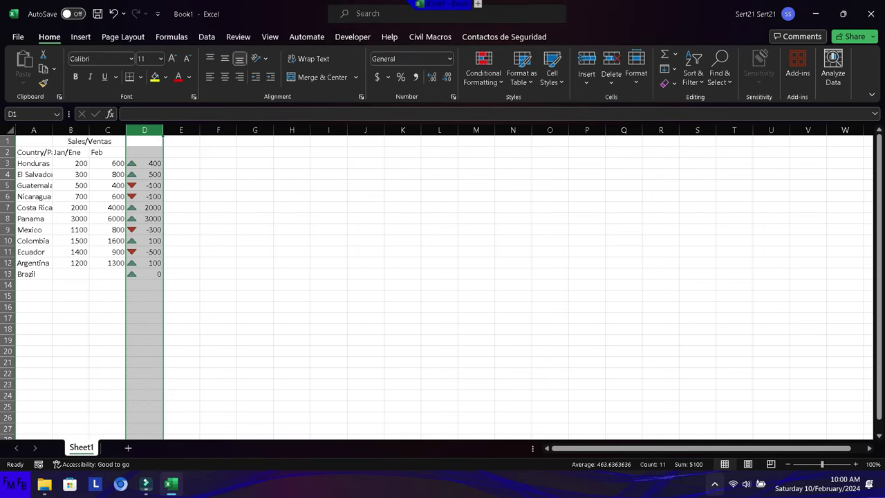
left_click(715, 483)
right_click(668, 425)
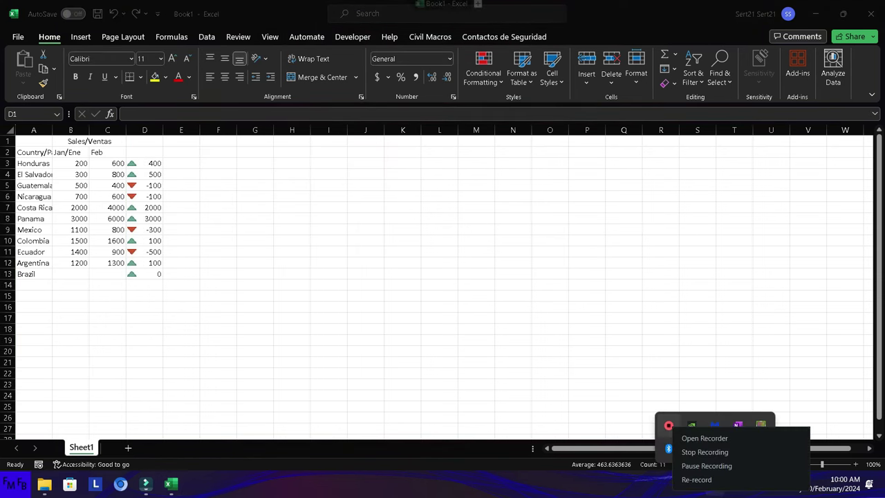